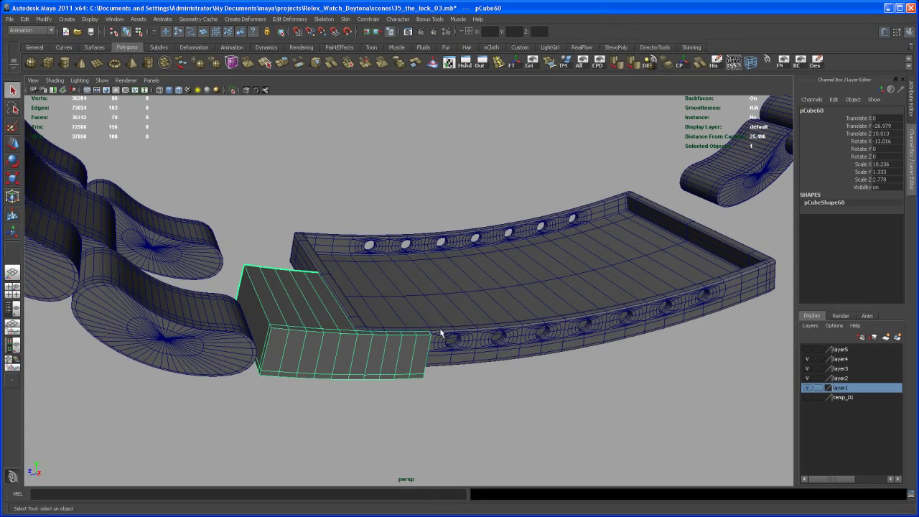
# - Insert an edge loop close to the upper edge of the block beside the clasp frame
pyautogui.keyDown('alt'); pyautogui.moveTo(429, 382); pyautogui.dragTo(443, 395, button='right'); pyautogui.keyUp('alt')
pyautogui.keyDown('alt'); pyautogui.moveTo(417, 367); pyautogui.dragTo(431, 351, button='middle'); pyautogui.keyUp('alt')
pyautogui.keyDown('alt'); pyautogui.moveTo(431, 350); pyautogui.dragTo(435, 367, button='right'); pyautogui.keyUp('alt')
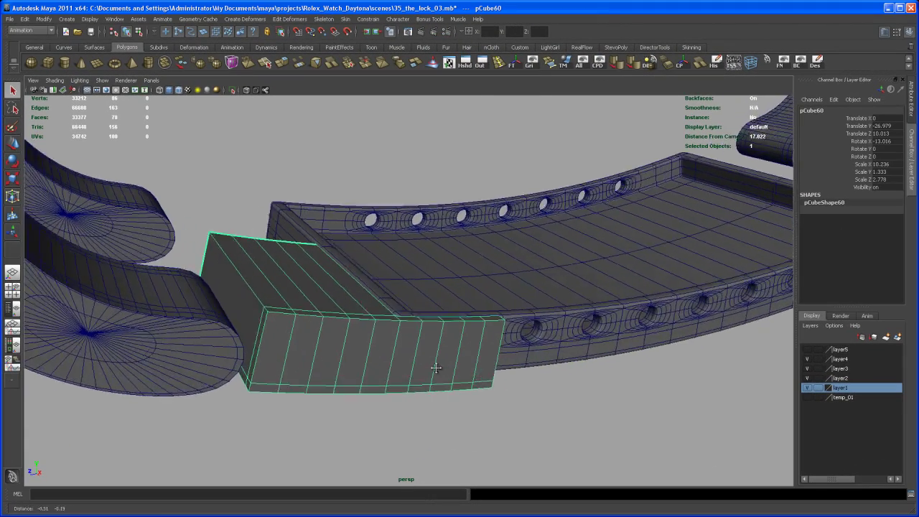
pyautogui.keyDown('alt'); pyautogui.moveTo(435, 366); pyautogui.dragTo(441, 372, button='middle'); pyautogui.keyUp('alt')
pyautogui.keyDown('alt'); pyautogui.moveTo(441, 371); pyautogui.dragTo(366, 321); pyautogui.keyUp('alt')
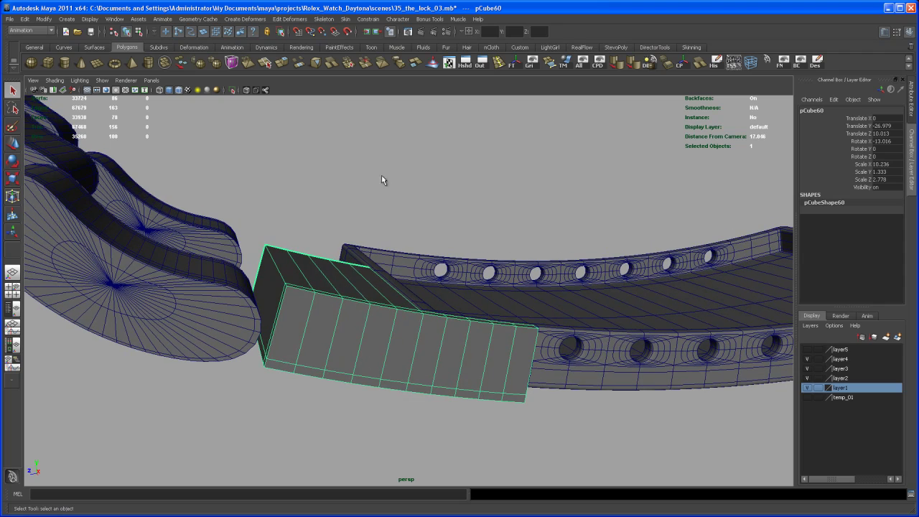
pyautogui.click(496, 64)
pyautogui.keyDown('alt'); pyautogui.moveTo(382, 256); pyautogui.dragTo(352, 309); pyautogui.keyUp('alt')
pyautogui.click(334, 279)
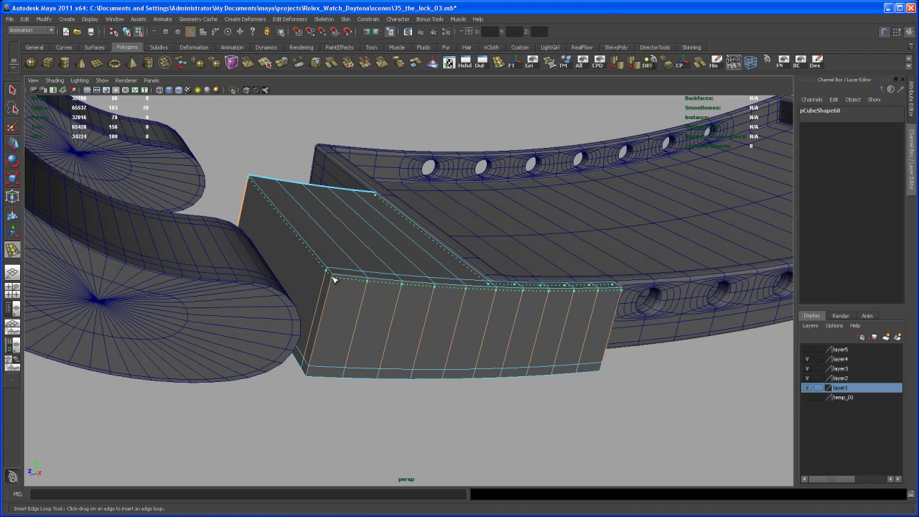
# - Insert four more supporting edge loops close to the block's remaining edges and end corners
pyautogui.keyDown('alt'); pyautogui.moveTo(343, 313); pyautogui.dragTo(403, 316); pyautogui.keyUp('alt')
pyautogui.click(306, 305)
pyautogui.click(295, 279)
pyautogui.click(353, 289)
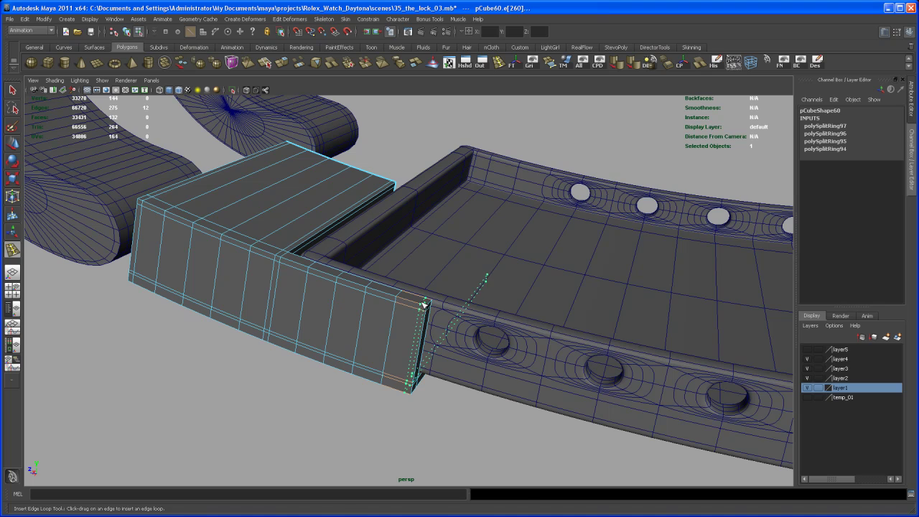
pyautogui.click(424, 305)
# - Preview the block smoothed, then insert another edge loop beside its inner corner against the clasp frame
pyautogui.keyDown('alt'); pyautogui.moveTo(383, 318); pyautogui.dragTo(423, 319); pyautogui.keyUp('alt')
pyautogui.press('3')
pyautogui.moveTo(397, 330); pyautogui.dragTo(416, 328, button='right')
pyautogui.click(398, 403)
pyautogui.keyDown('alt'); pyautogui.moveTo(398, 402); pyautogui.dragTo(366, 316); pyautogui.keyUp('alt')
pyautogui.click(382, 365)
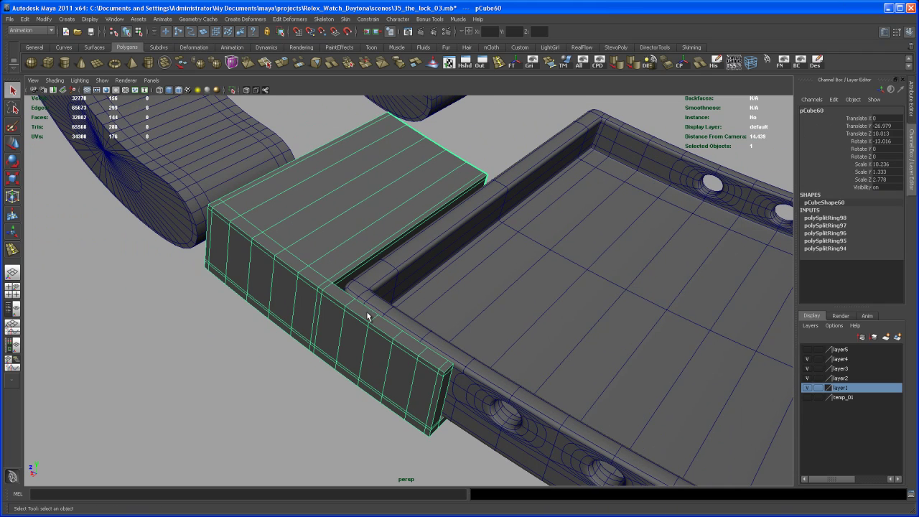
pyautogui.click(497, 63)
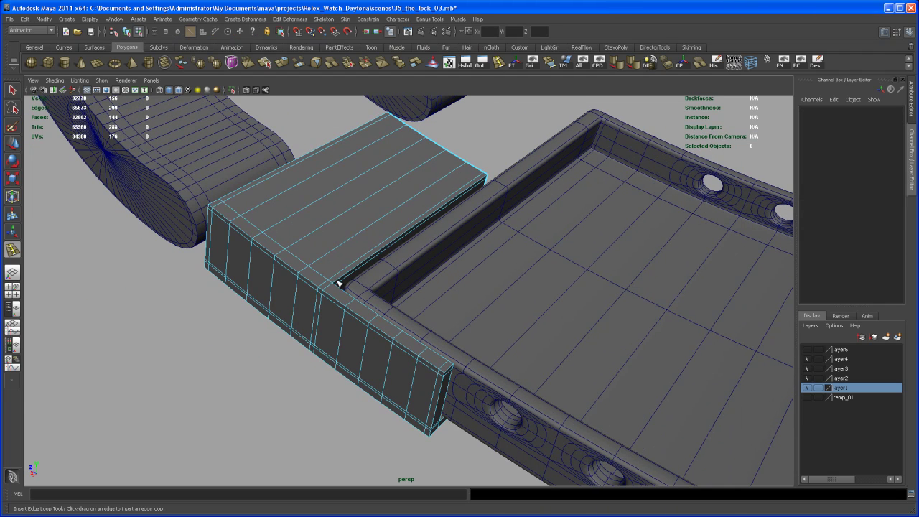
pyautogui.click(337, 284)
# - Examine the block's corners in smooth preview and from the other side of the clasp in object mode
pyautogui.keyDown('alt'); pyautogui.moveTo(334, 312); pyautogui.dragTo(383, 314); pyautogui.keyUp('alt')
pyautogui.press('3')
pyautogui.rightClick(374, 355)
pyautogui.click(411, 345)
pyautogui.press('q')
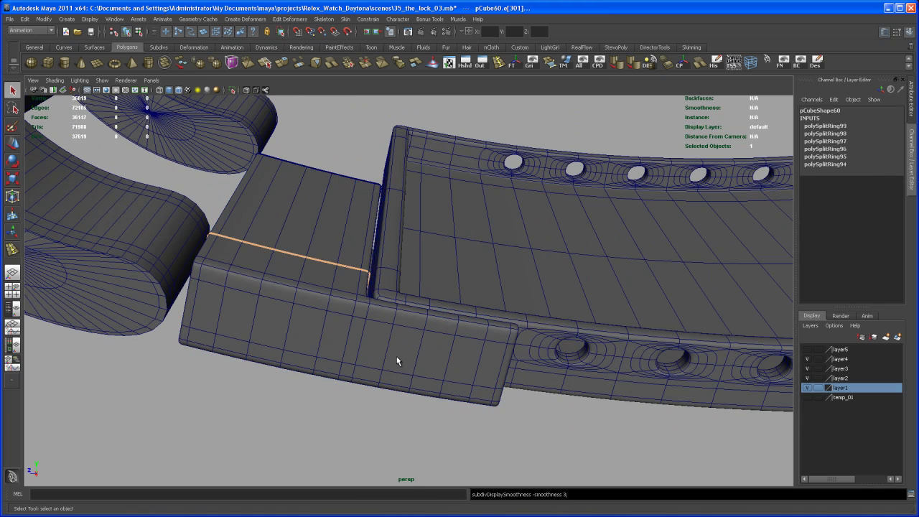
pyautogui.click(396, 363)
pyautogui.click(392, 412)
pyautogui.keyDown('alt'); pyautogui.moveTo(404, 396); pyautogui.dragTo(344, 365); pyautogui.keyUp('alt')
pyautogui.keyDown('alt'); pyautogui.moveTo(344, 364); pyautogui.dragTo(353, 348, button='middle'); pyautogui.keyUp('alt')
pyautogui.keyDown('alt'); pyautogui.moveTo(352, 348); pyautogui.dragTo(521, 275); pyautogui.keyUp('alt')
pyautogui.click(472, 305)
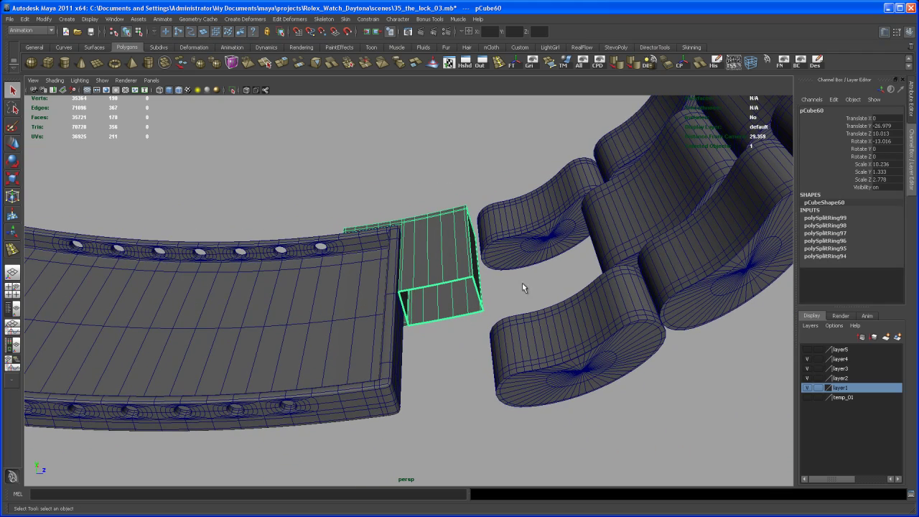
# - Create a polygon cylinder and move it down to the clasp, at a Translate Y of about -24.49
pyautogui.keyDown('alt'); pyautogui.moveTo(583, 301); pyautogui.dragTo(321, 205); pyautogui.keyUp('alt')
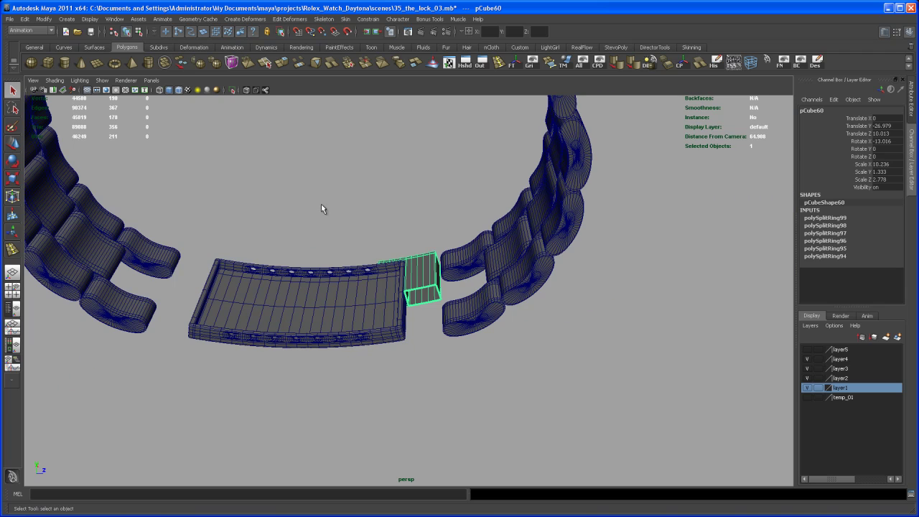
pyautogui.click(65, 62)
pyautogui.keyDown('alt'); pyautogui.moveTo(532, 312); pyautogui.dragTo(345, 293, button='right'); pyautogui.keyUp('alt')
pyautogui.keyDown('alt'); pyautogui.moveTo(345, 293); pyautogui.dragTo(349, 280); pyautogui.keyUp('alt')
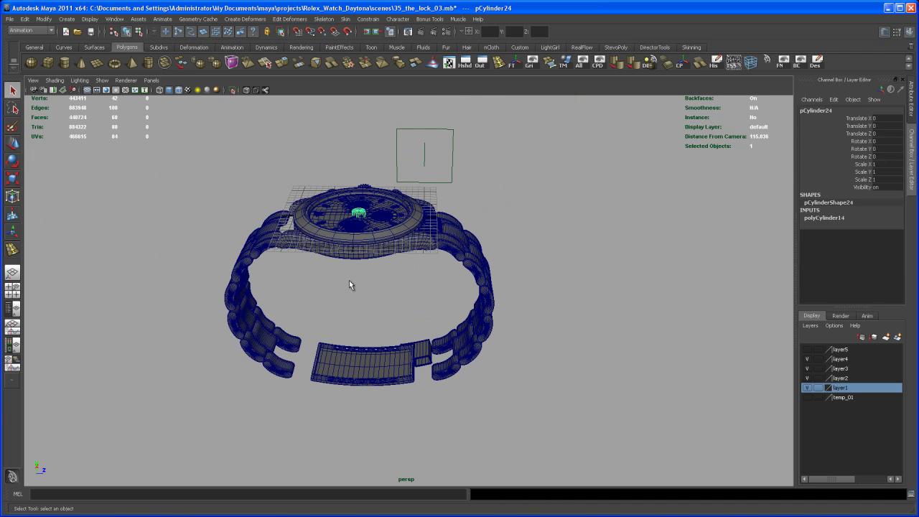
pyautogui.press('w')
pyautogui.moveTo(359, 162); pyautogui.dragTo(349, 305)
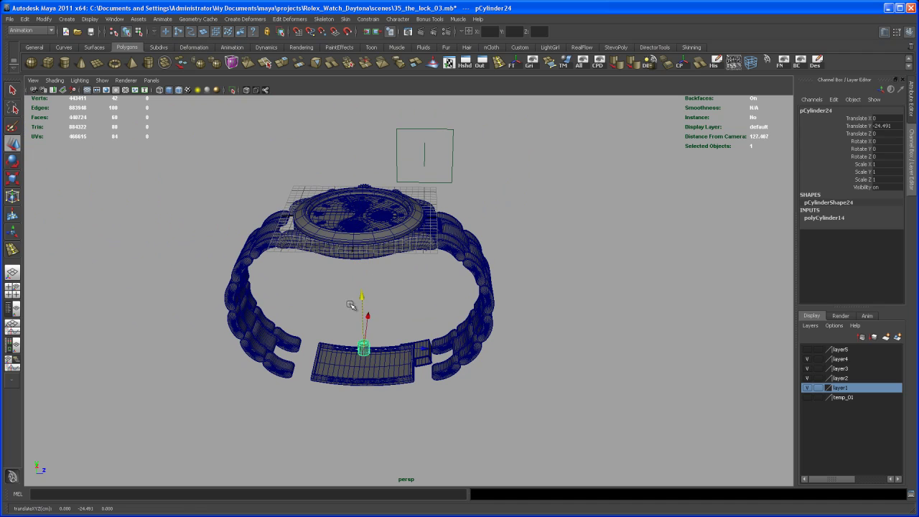
# - Rotate the cylinder onto its side by setting Rotate Z to 90
pyautogui.press('e')
pyautogui.moveTo(357, 348); pyautogui.dragTo(398, 307)
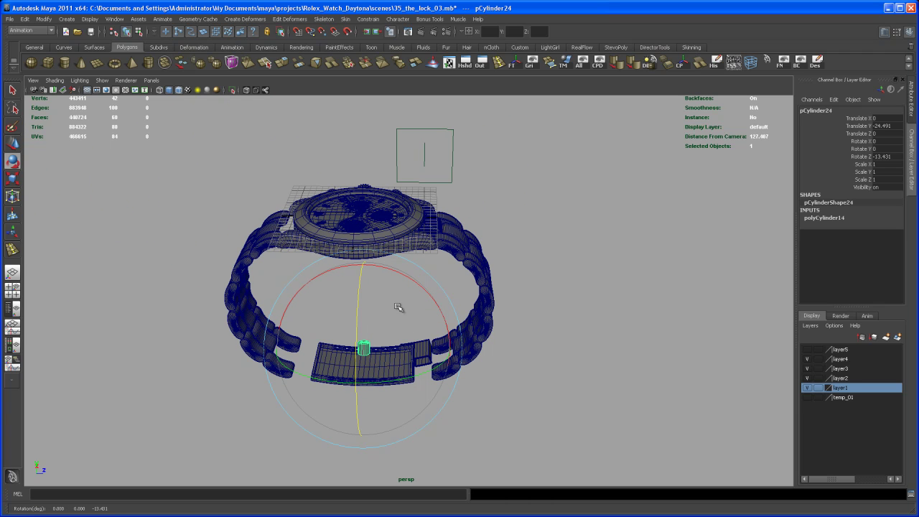
pyautogui.click(894, 155)
pyautogui.press('Return')
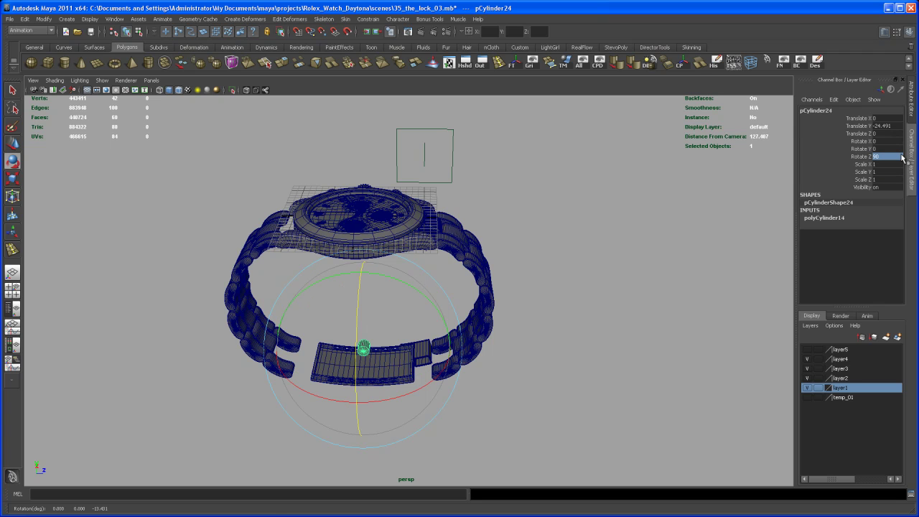
# - Move the cylinder along Z to about 13.485, toward the last bracelet links
pyautogui.press('w')
pyautogui.moveTo(422, 347); pyautogui.dragTo(506, 345)
pyautogui.keyDown('alt'); pyautogui.moveTo(583, 296); pyautogui.dragTo(411, 296); pyautogui.keyUp('alt')
pyautogui.keyDown('alt'); pyautogui.moveTo(411, 296); pyautogui.dragTo(417, 355, button='middle'); pyautogui.keyUp('alt')
pyautogui.keyDown('alt'); pyautogui.moveTo(416, 354); pyautogui.dragTo(429, 370, button='right'); pyautogui.keyUp('alt')
pyautogui.keyDown('alt'); pyautogui.moveTo(429, 370); pyautogui.dragTo(445, 326, button='middle'); pyautogui.keyUp('alt')
pyautogui.keyDown('alt'); pyautogui.moveTo(445, 326); pyautogui.dragTo(453, 359, button='right'); pyautogui.keyUp('alt')
pyautogui.keyDown('alt'); pyautogui.moveTo(453, 359); pyautogui.dragTo(452, 356); pyautogui.keyUp('alt')
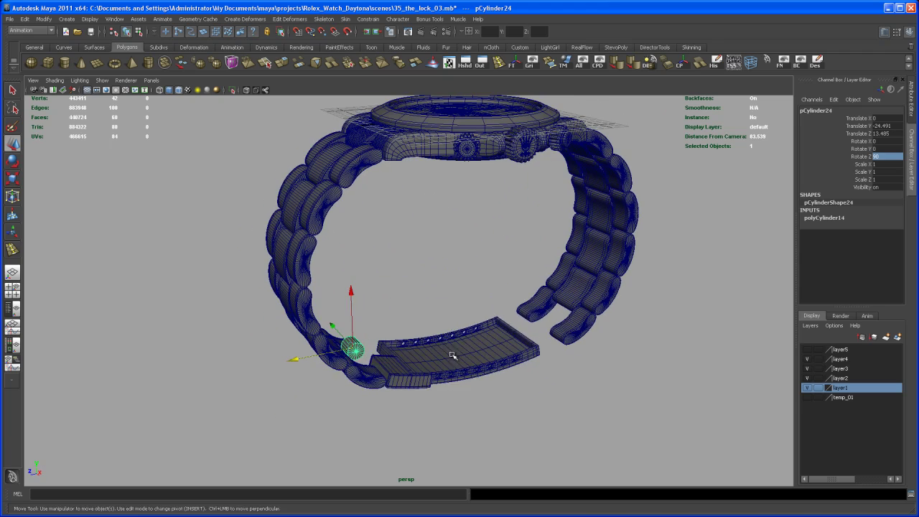
# - In the side view, scale the cylinder uniformly to about 0.723 and place it inside the last link, at about Y -25.607, Z 14.617
pyautogui.press('space')
pyautogui.press('space')
pyautogui.keyDown('alt'); pyautogui.moveTo(395, 310); pyautogui.dragTo(387, 364, button='right'); pyautogui.keyUp('alt')
pyautogui.keyDown('alt'); pyautogui.moveTo(388, 365); pyautogui.dragTo(578, 432, button='middle'); pyautogui.keyUp('alt')
pyautogui.keyDown('alt'); pyautogui.moveTo(423, 349); pyautogui.dragTo(440, 354, button='right'); pyautogui.keyUp('alt')
pyautogui.keyDown('alt'); pyautogui.moveTo(440, 354); pyautogui.dragTo(452, 390, button='middle'); pyautogui.keyUp('alt')
pyautogui.moveTo(414, 243); pyautogui.dragTo(338, 310)
pyautogui.press('r')
pyautogui.press('e')
pyautogui.press('w')
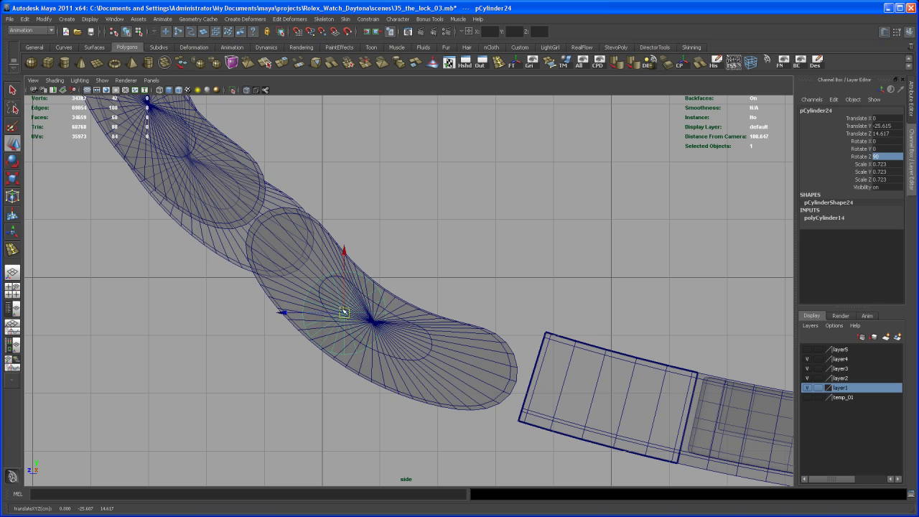
pyautogui.keyDown('alt'); pyautogui.moveTo(418, 348); pyautogui.dragTo(431, 323, button='middle'); pyautogui.keyUp('alt')
pyautogui.moveTo(423, 337)
pyautogui.keyDown('alt'); pyautogui.mouseDown(button='right')
pyautogui.moveTo(452, 343)
pyautogui.moveTo(430, 328)
pyautogui.mouseUp(button='right'); pyautogui.keyUp('alt')
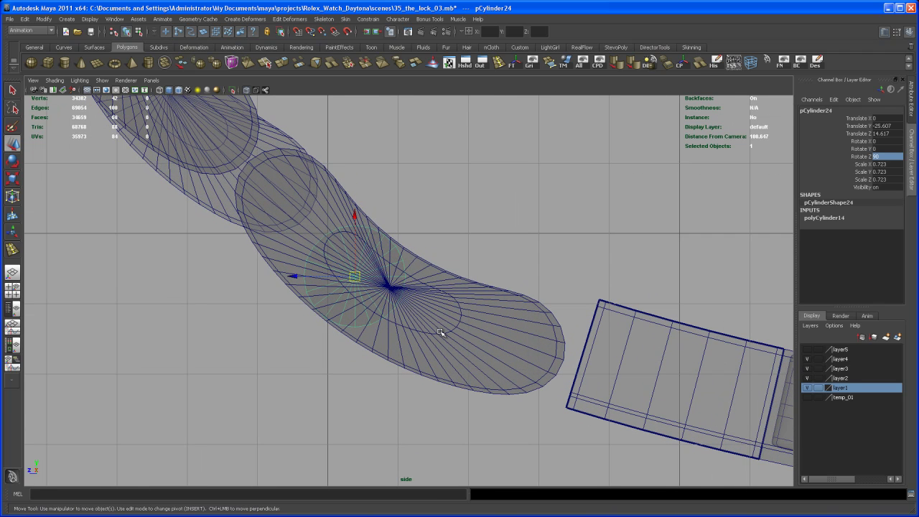
# - In the perspective view, set the cylinder's Subdivisions Caps to 3
pyautogui.press('space')
pyautogui.press('space')
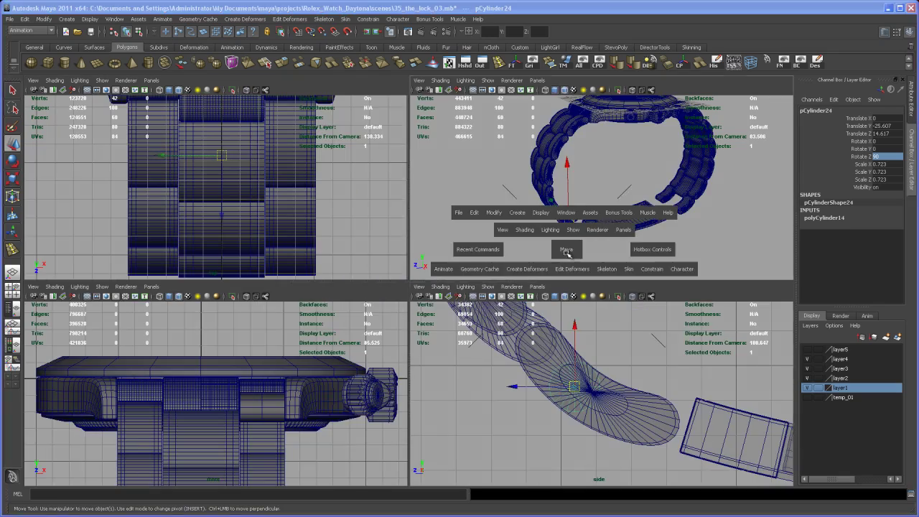
pyautogui.keyDown('alt'); pyautogui.moveTo(527, 293); pyautogui.dragTo(432, 306); pyautogui.keyUp('alt')
pyautogui.keyDown('alt'); pyautogui.moveTo(432, 305); pyautogui.dragTo(488, 320, button='middle'); pyautogui.keyUp('alt')
pyautogui.keyDown('alt'); pyautogui.moveTo(488, 320); pyautogui.dragTo(567, 362, button='right'); pyautogui.keyUp('alt')
pyautogui.keyDown('alt'); pyautogui.moveTo(567, 363); pyautogui.dragTo(529, 384); pyautogui.keyUp('alt')
pyautogui.scroll(6, 529, 383)
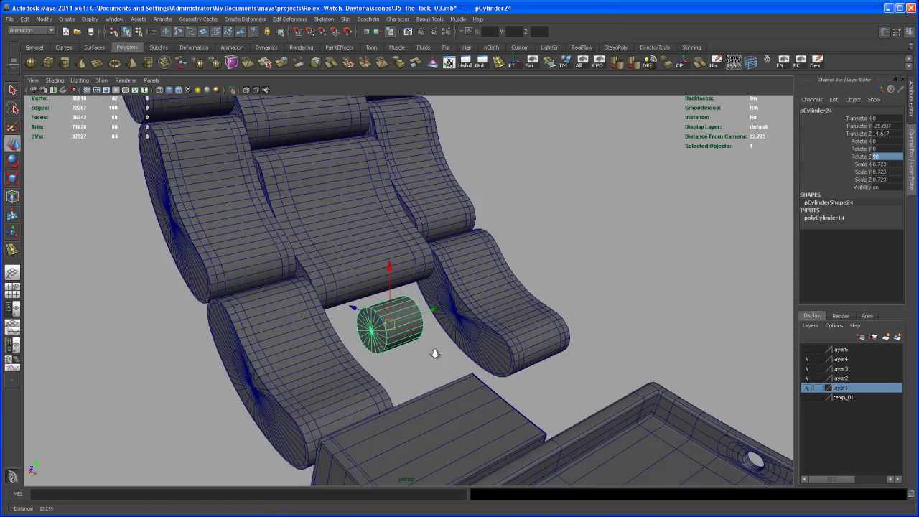
pyautogui.keyDown('alt'); pyautogui.moveTo(477, 391); pyautogui.dragTo(526, 421, button='right'); pyautogui.keyUp('alt')
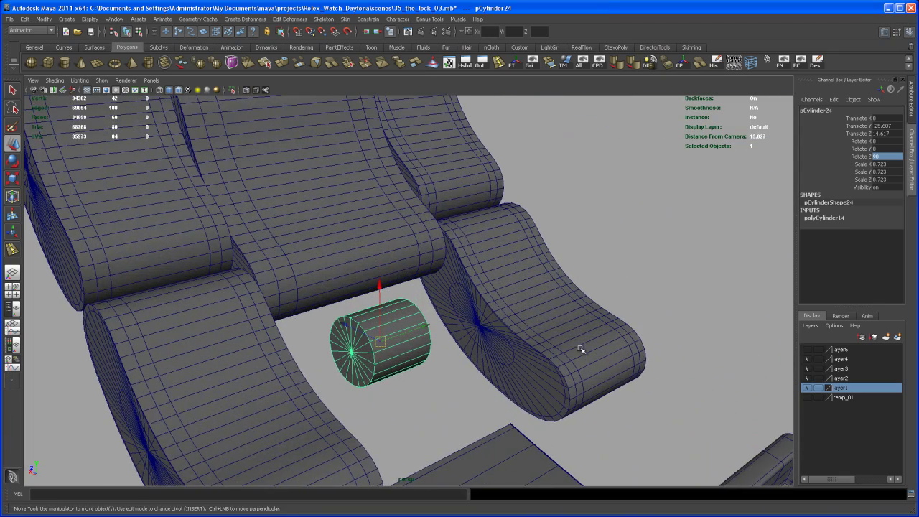
pyautogui.click(831, 219)
pyautogui.click(865, 256)
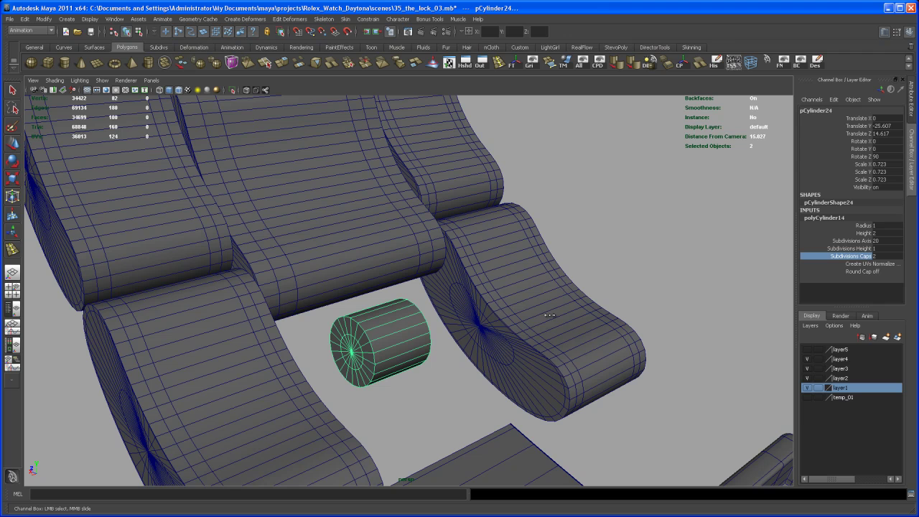
pyautogui.moveTo(550, 314); pyautogui.dragTo(553, 317, button='middle')
# - Stretch the cylinder along its length to a Scale Y of about 2.307, spanning the gap between the two end links
pyautogui.keyDown('alt'); pyautogui.moveTo(546, 333); pyautogui.dragTo(446, 365); pyautogui.keyUp('alt')
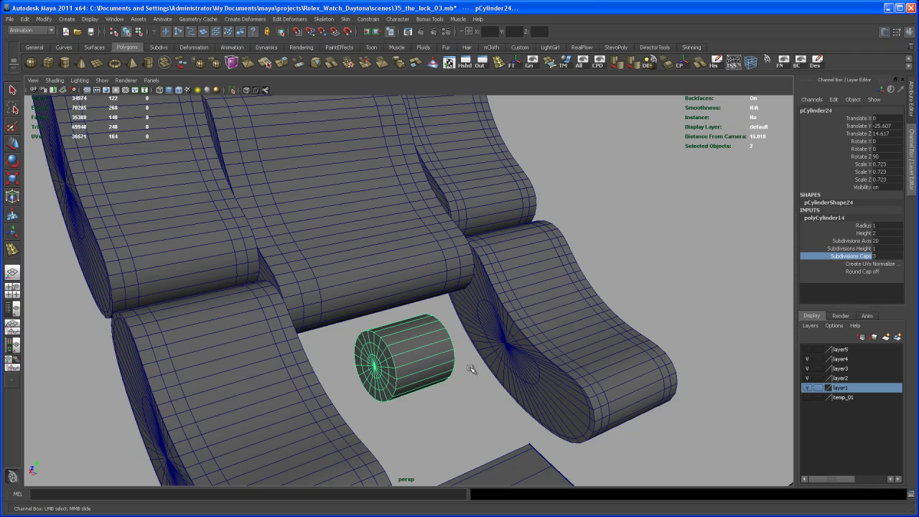
pyautogui.keyDown('alt'); pyautogui.moveTo(480, 369); pyautogui.dragTo(537, 373, button='right'); pyautogui.keyUp('alt')
pyautogui.keyDown('alt'); pyautogui.moveTo(537, 373); pyautogui.dragTo(503, 379); pyautogui.keyUp('alt')
pyautogui.keyDown('alt'); pyautogui.moveTo(502, 379); pyautogui.dragTo(429, 322, button='right'); pyautogui.keyUp('alt')
pyautogui.keyDown('alt'); pyautogui.moveTo(429, 322); pyautogui.dragTo(434, 355); pyautogui.keyUp('alt')
pyautogui.press('r')
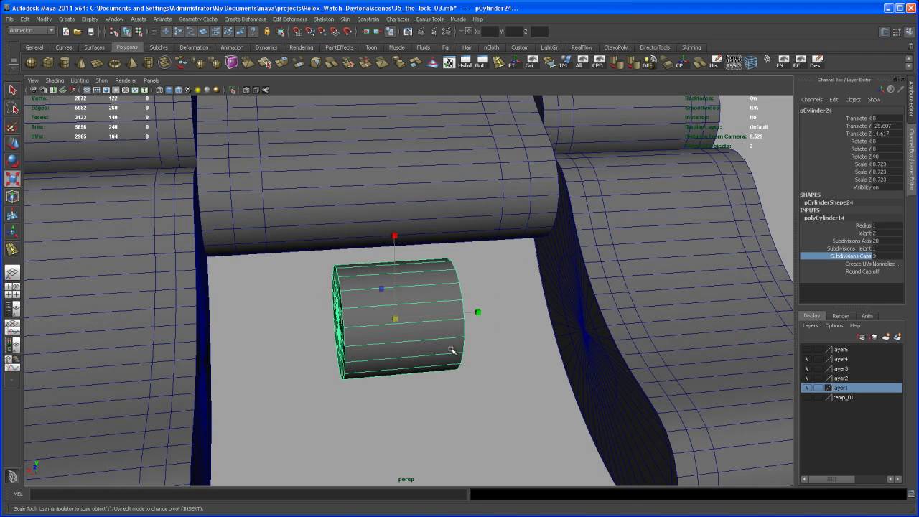
pyautogui.moveTo(478, 312); pyautogui.dragTo(538, 304)
pyautogui.moveTo(481, 317); pyautogui.dragTo(461, 311)
# - Split the cylinder's lengthwise edge ring and set the split's Divisions to 2
pyautogui.moveTo(456, 292); pyautogui.dragTo(455, 272, button='right')
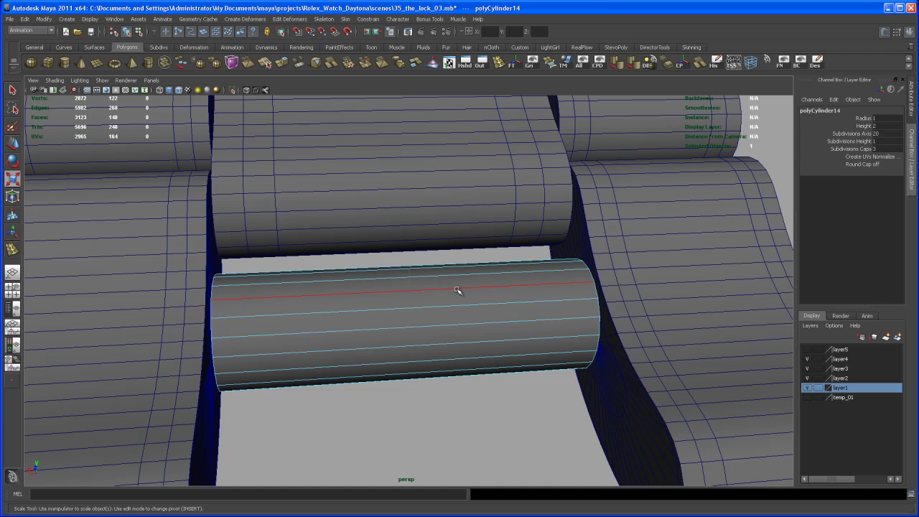
pyautogui.click(457, 290)
pyautogui.click(461, 290)
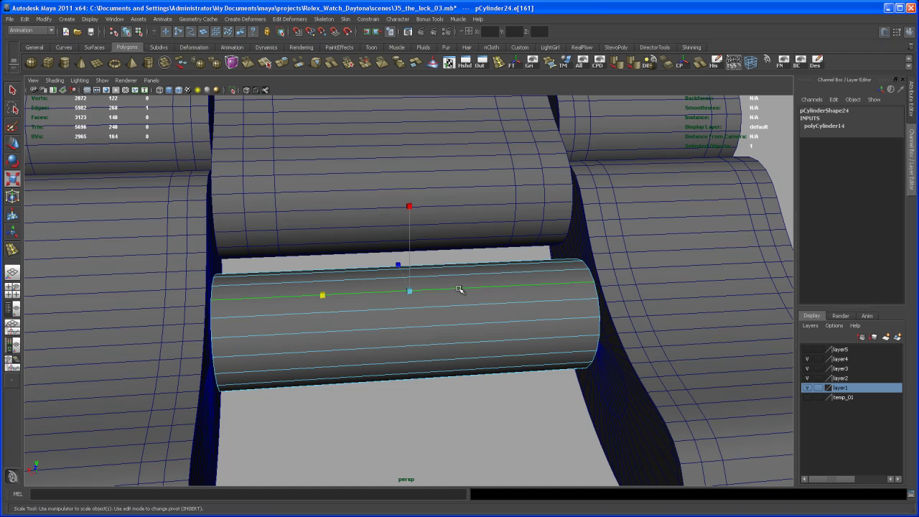
pyautogui.keyDown('shift'); pyautogui.moveTo(459, 289); pyautogui.dragTo(476, 305, button='right'); pyautogui.keyUp('shift')
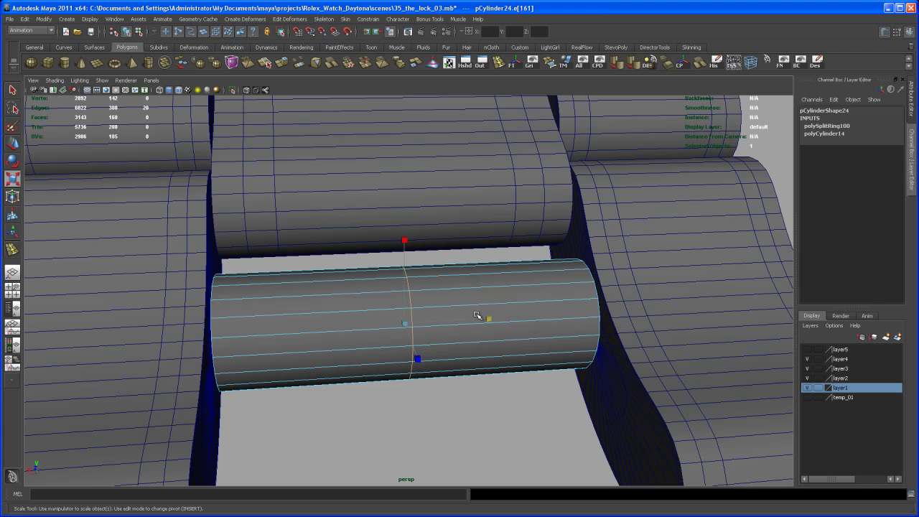
pyautogui.click(840, 127)
pyautogui.click(888, 157)
pyautogui.click(890, 185)
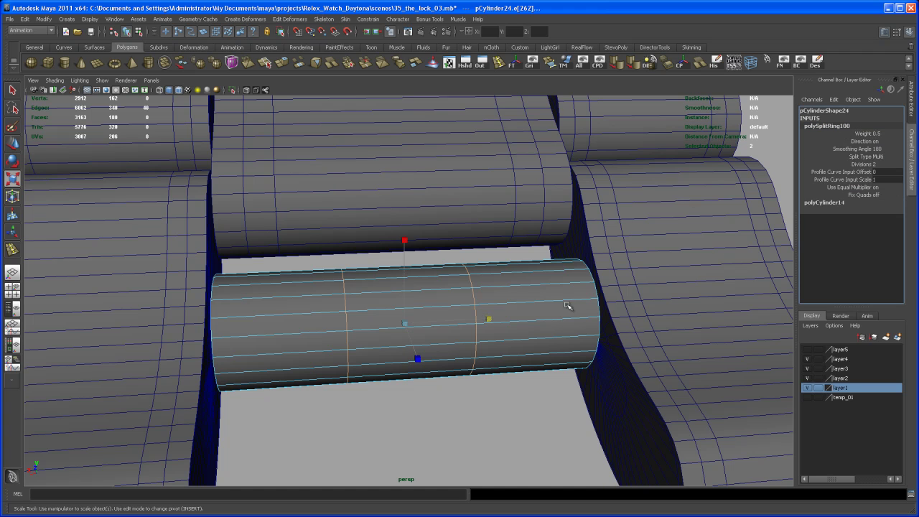
# - Scale the two new edge loops apart toward the cylinder's ends and check the shape in smooth preview
pyautogui.moveTo(489, 318); pyautogui.dragTo(623, 300)
pyautogui.keyDown('alt'); pyautogui.moveTo(568, 346); pyautogui.dragTo(564, 345); pyautogui.keyUp('alt')
pyautogui.press('3')
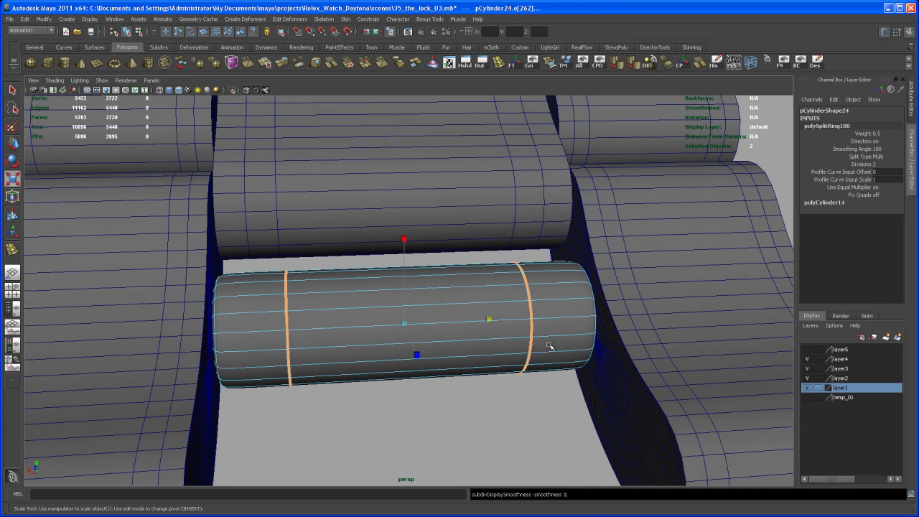
pyautogui.click(522, 392)
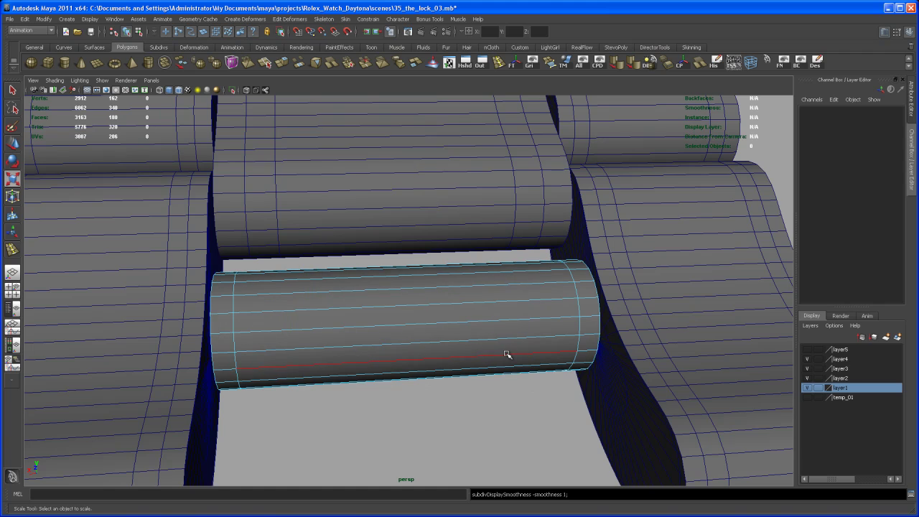
pyautogui.press('1')
# - Split the edge ring in the narrow band at each end of the cylinder to add one more loop per end
pyautogui.keyDown('alt'); pyautogui.moveTo(488, 342); pyautogui.dragTo(543, 317); pyautogui.keyUp('alt')
pyautogui.rightClick(582, 305)
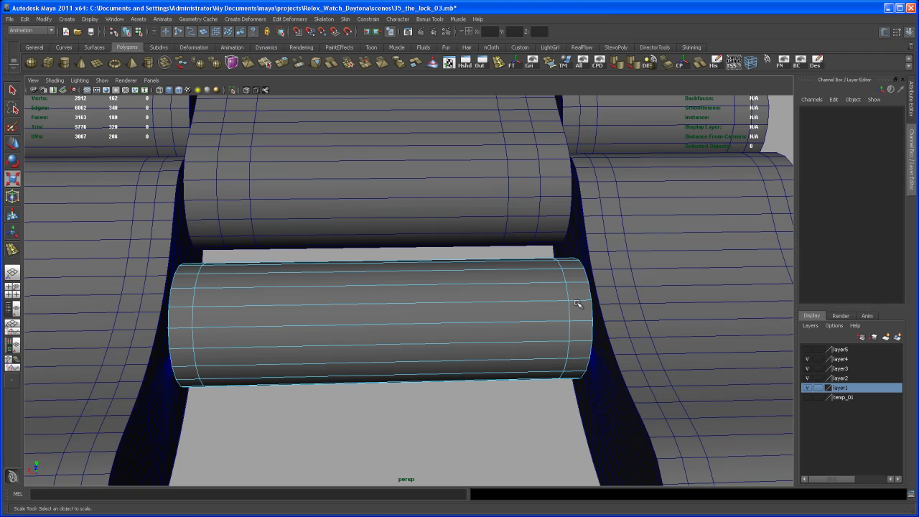
pyautogui.click(580, 302)
pyautogui.keyDown('alt'); pyautogui.moveTo(580, 302); pyautogui.dragTo(554, 329); pyautogui.keyUp('alt')
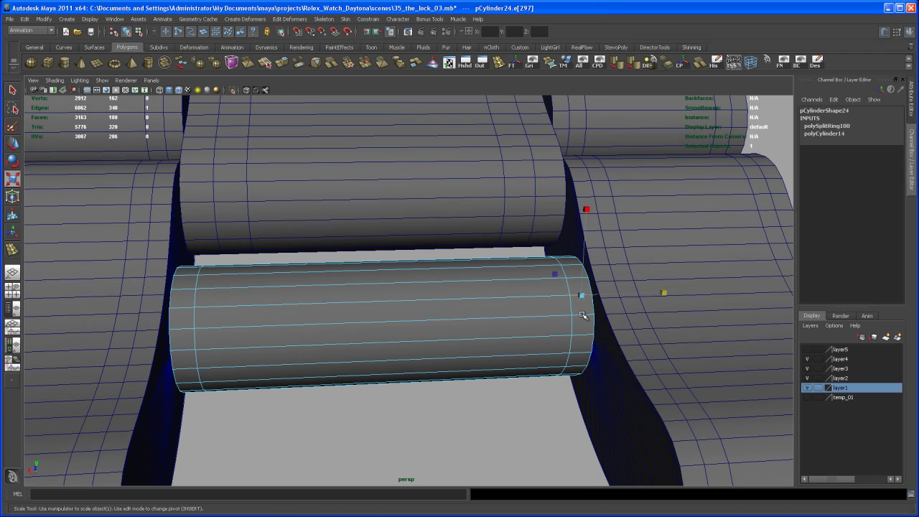
pyautogui.keyDown('ctrl'); pyautogui.moveTo(583, 316); pyautogui.dragTo(556, 345, button='right'); pyautogui.keyUp('ctrl')
pyautogui.click(184, 308)
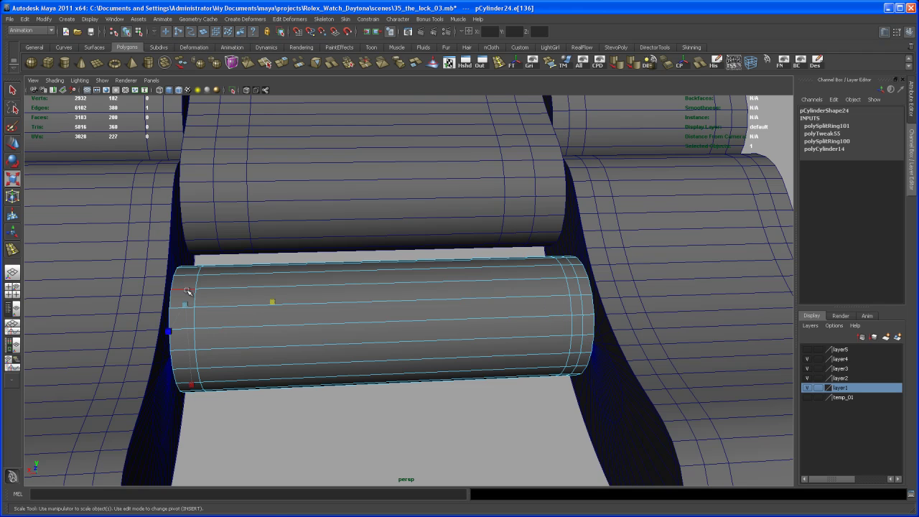
pyautogui.press('q')
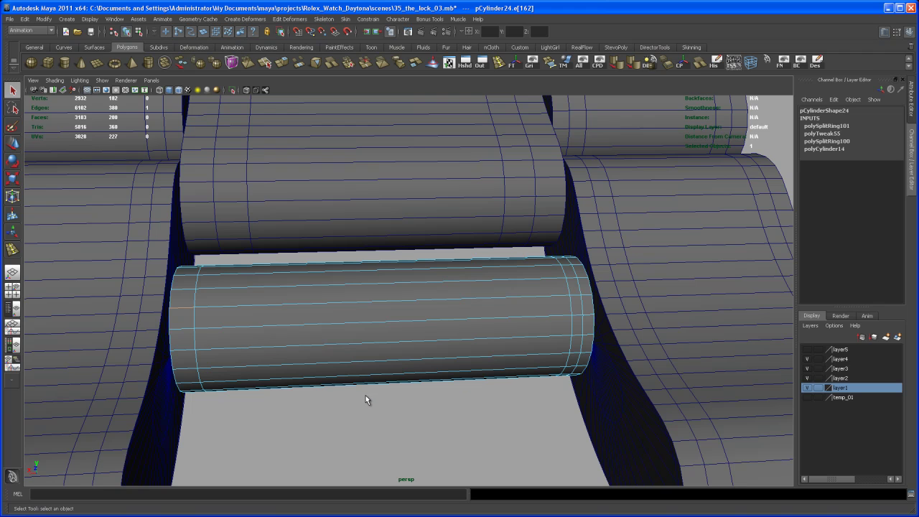
pyautogui.press('g')
# - Return the cylinder to object mode, inspect it in smooth preview and restore its unsmoothed display
pyautogui.keyDown('alt'); pyautogui.moveTo(501, 388); pyautogui.dragTo(483, 354, button='right'); pyautogui.keyUp('alt')
pyautogui.moveTo(435, 318); pyautogui.dragTo(464, 306, button='right')
pyautogui.keyDown('alt'); pyautogui.moveTo(455, 317); pyautogui.dragTo(421, 348); pyautogui.keyUp('alt')
pyautogui.click(453, 379)
pyautogui.click(415, 326)
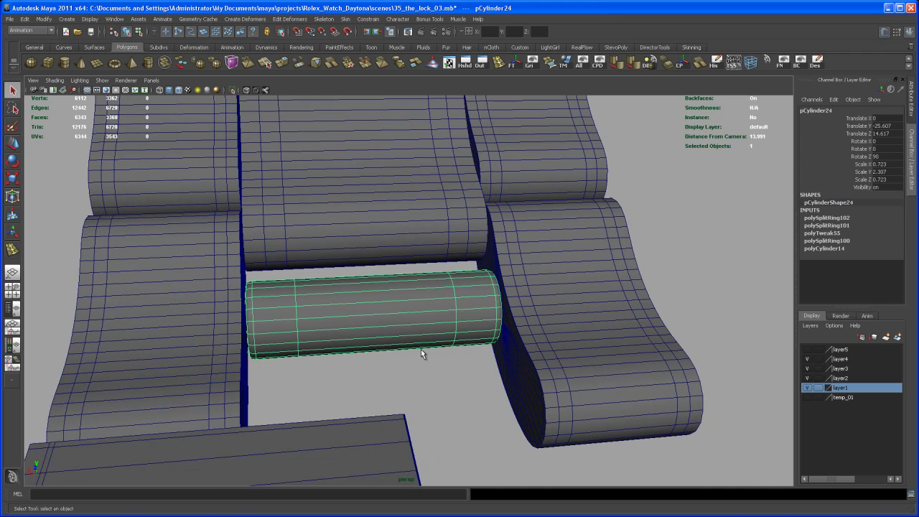
pyautogui.press('1')
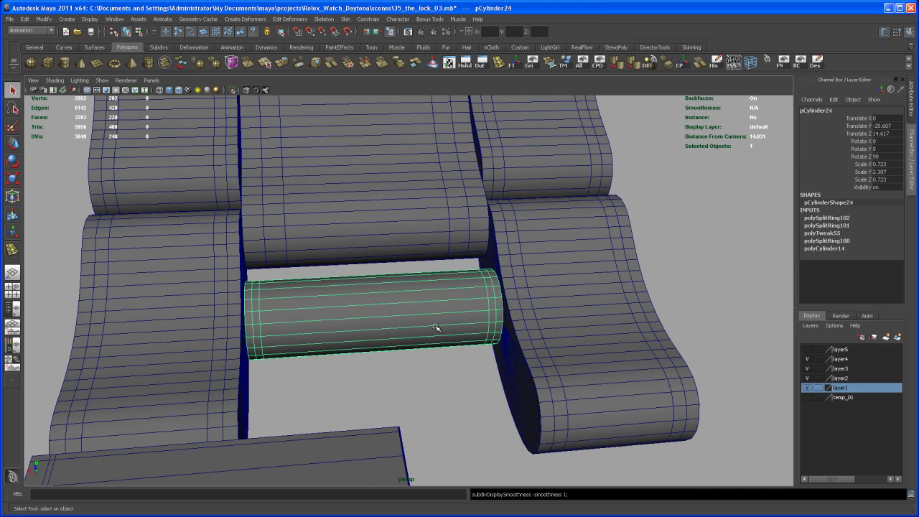
# - Lengthen the cylinder slightly along its axis to Scale Y 2.317 so it reaches both end links
pyautogui.press('t')
pyautogui.press('r')
pyautogui.keyDown('alt'); pyautogui.moveTo(459, 308); pyautogui.dragTo(449, 324); pyautogui.keyUp('alt')
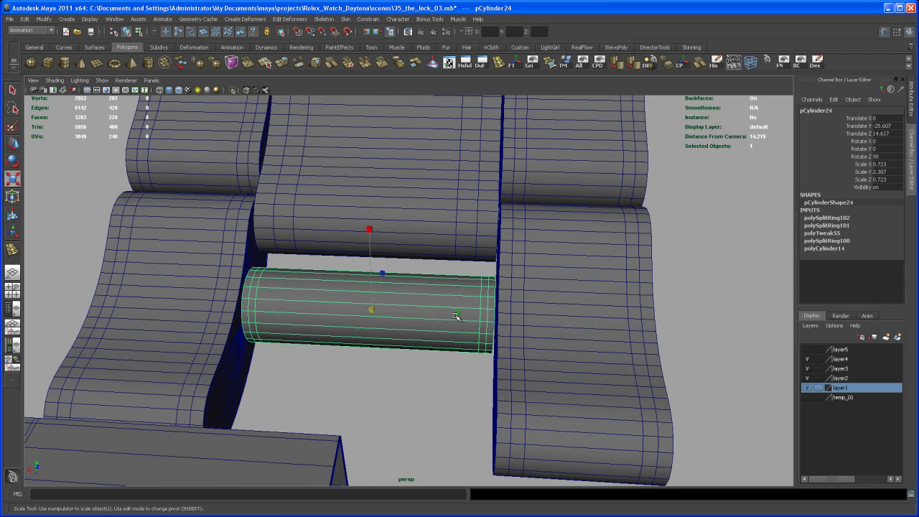
pyautogui.moveTo(459, 314)
pyautogui.keyDown('alt'); pyautogui.mouseDown(button='right')
pyautogui.moveTo(464, 324)
pyautogui.moveTo(434, 308)
pyautogui.moveTo(476, 318)
pyautogui.mouseUp(button='right'); pyautogui.keyUp('alt')
pyautogui.keyDown('alt'); pyautogui.moveTo(476, 318); pyautogui.dragTo(454, 307); pyautogui.keyUp('alt')
# - Duplicate the cylinder in the side view and move the copy toward the links' lower end, at about Y -26.466, Z 12.855
pyautogui.press('space')
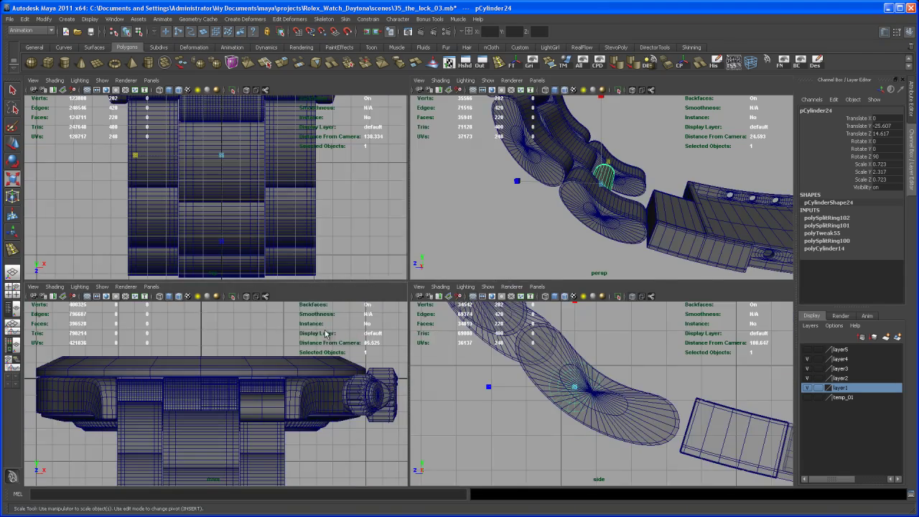
pyautogui.press('space')
pyautogui.press('space')
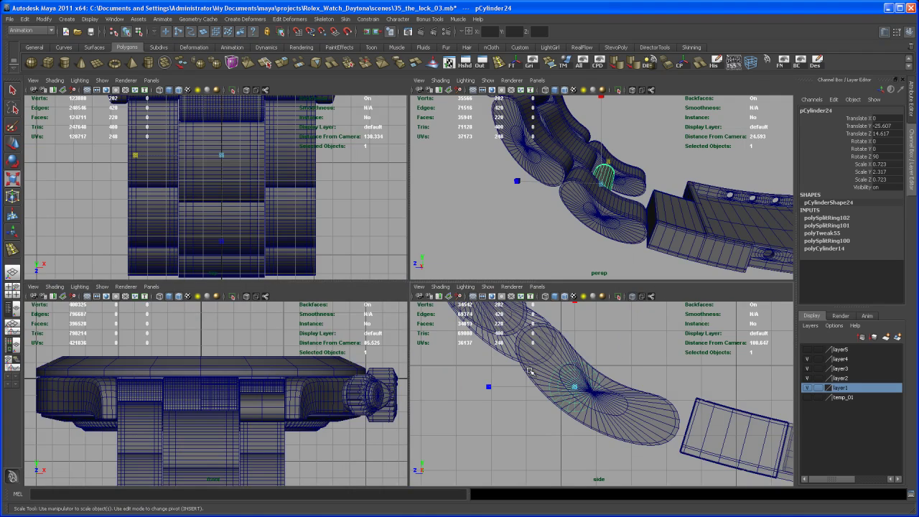
pyautogui.press('space')
pyautogui.keyDown('alt'); pyautogui.moveTo(433, 318); pyautogui.dragTo(420, 327, button='middle'); pyautogui.keyUp('alt')
pyautogui.keyDown('alt'); pyautogui.moveTo(420, 326); pyautogui.dragTo(453, 376, button='right'); pyautogui.keyUp('alt')
pyautogui.keyDown('alt'); pyautogui.moveTo(453, 375); pyautogui.dragTo(459, 382, button='middle'); pyautogui.keyUp('alt')
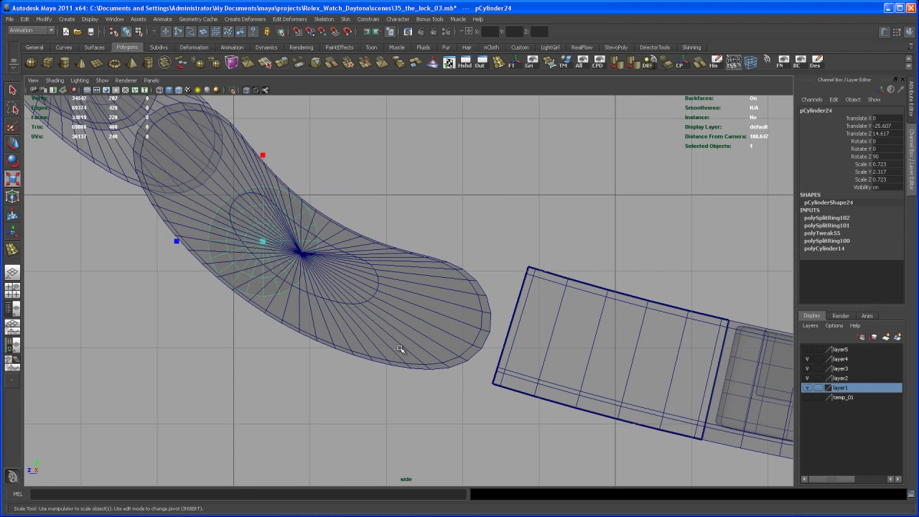
pyautogui.press('w')
pyautogui.hotkey('ctrl', 'd')
pyautogui.moveTo(263, 241); pyautogui.dragTo(369, 289)
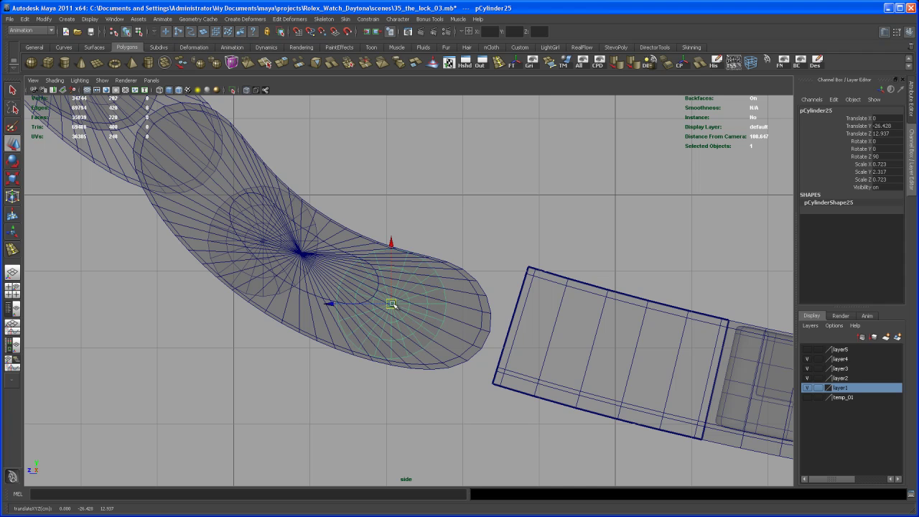
pyautogui.press('space')
pyautogui.press('space')
pyautogui.keyDown('alt'); pyautogui.moveTo(627, 235); pyautogui.dragTo(477, 298); pyautogui.keyUp('alt')
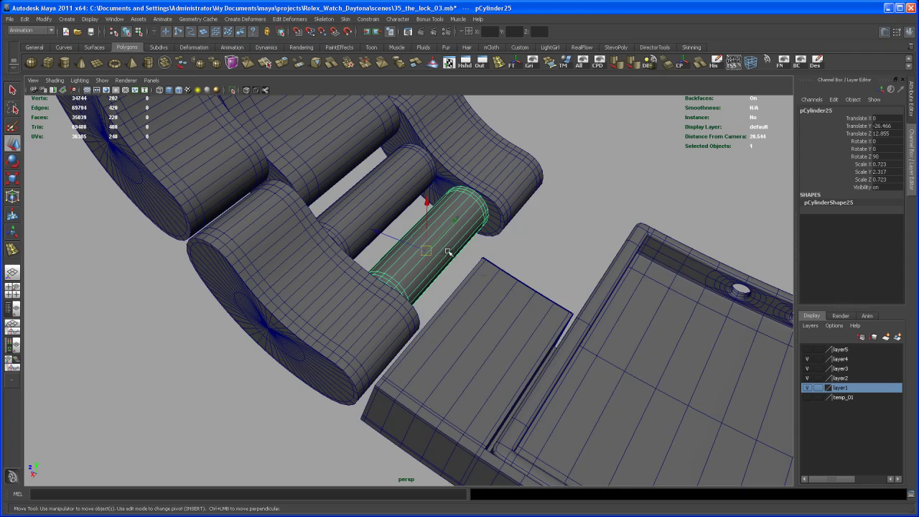
# - Undo the duplicate of the half connector block and freeze the original half's transformations
pyautogui.keyDown('alt'); pyautogui.moveTo(520, 328); pyautogui.dragTo(479, 351); pyautogui.keyUp('alt')
pyautogui.click(428, 235)
pyautogui.keyDown('alt'); pyautogui.moveTo(427, 235); pyautogui.dragTo(484, 292); pyautogui.keyUp('alt')
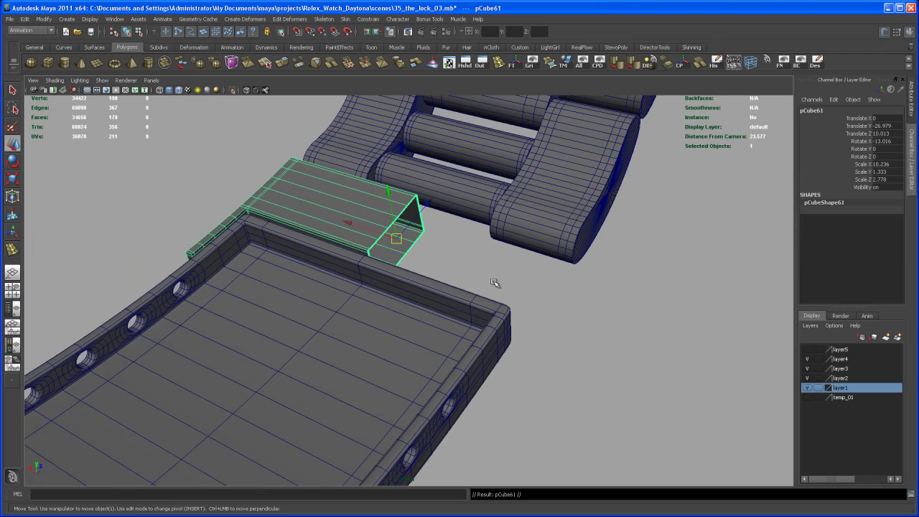
pyautogui.hotkey('ctrl', 'z')
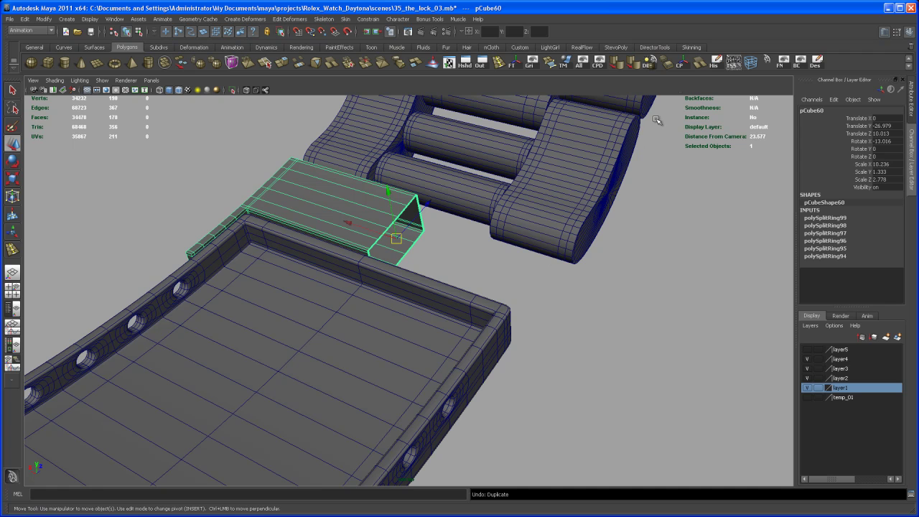
pyautogui.click(512, 62)
pyautogui.keyDown('alt'); pyautogui.moveTo(511, 256); pyautogui.dragTo(508, 269); pyautogui.keyUp('alt')
# - Duplicate the half connector block and mirror the copy by setting Scale X to -1
pyautogui.hotkey('ctrl', 'd')
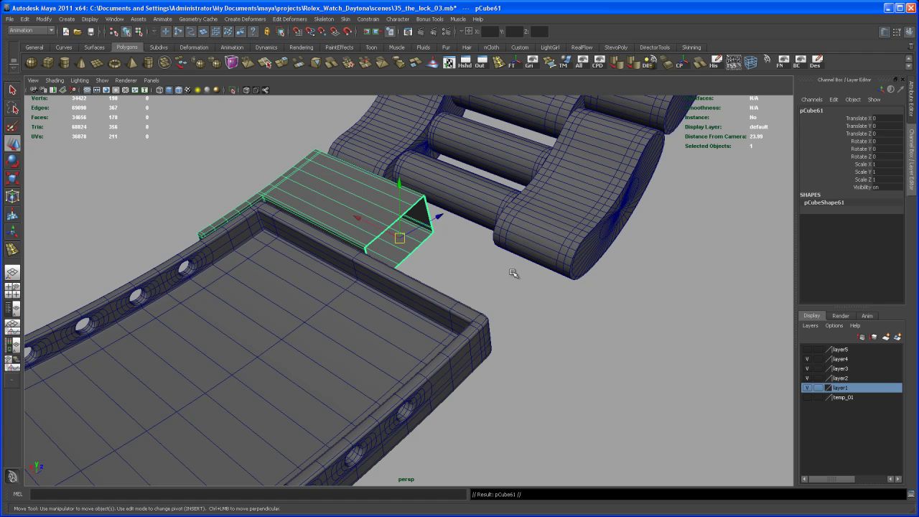
pyautogui.press('r')
pyautogui.moveTo(344, 209); pyautogui.dragTo(447, 276)
pyautogui.click(890, 163)
pyautogui.write('-1')
pyautogui.press('Return')
pyautogui.press('q')
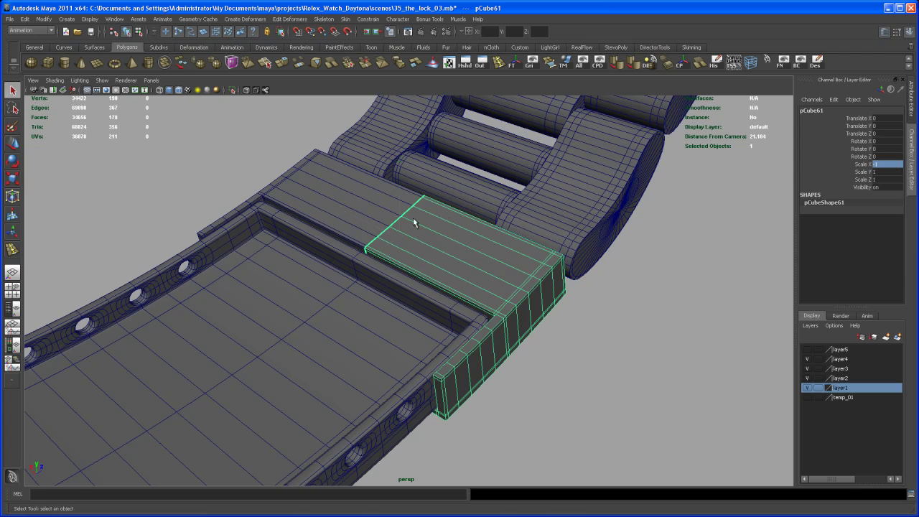
# - Combine the two connector block halves and merge the vertices along their centre seam
pyautogui.keyDown('shift'); pyautogui.click(366, 208); pyautogui.keyUp('shift')
pyautogui.keyDown('alt'); pyautogui.moveTo(435, 255); pyautogui.dragTo(420, 254); pyautogui.keyUp('alt')
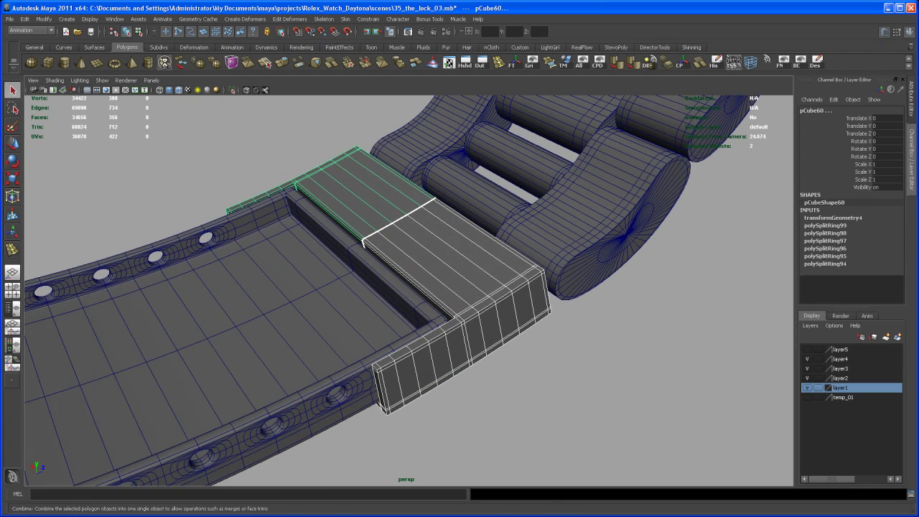
pyautogui.click(164, 62)
pyautogui.keyDown('alt'); pyautogui.moveTo(361, 255); pyautogui.dragTo(415, 333); pyautogui.keyUp('alt')
pyautogui.keyDown('alt'); pyautogui.moveTo(415, 333); pyautogui.dragTo(436, 317, button='right'); pyautogui.keyUp('alt')
pyautogui.moveTo(406, 261); pyautogui.dragTo(386, 264, button='right')
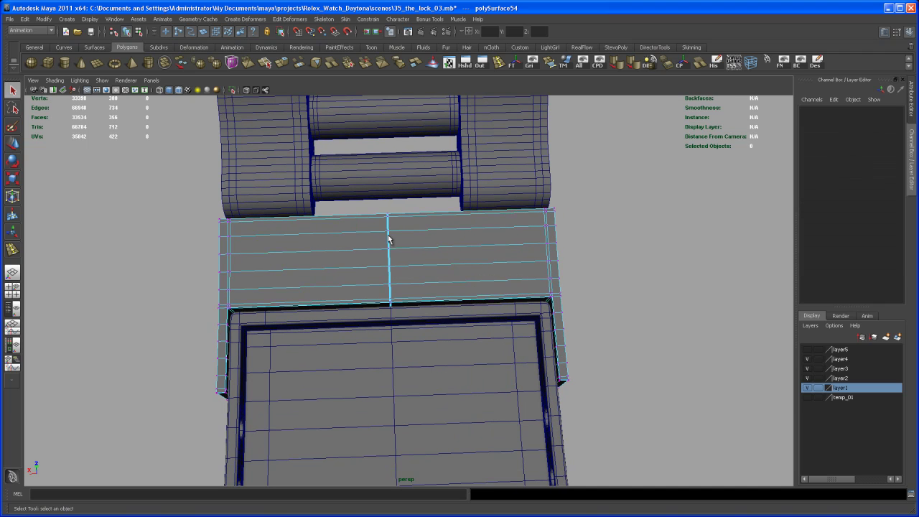
pyautogui.moveTo(432, 487); pyautogui.dragTo(432, 488)
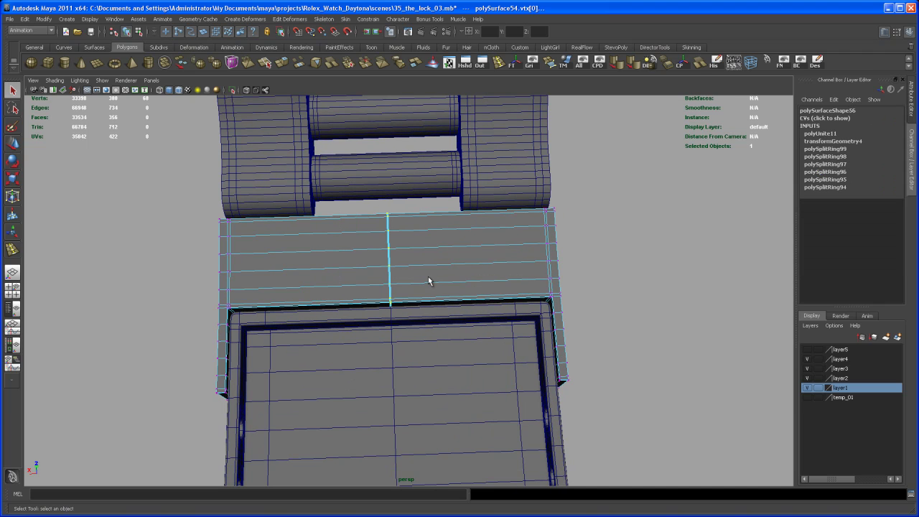
pyautogui.click(348, 65)
# - Insert an edge loop between the block's +X side and its centre, and snap it to the pin's end at X 2.317
pyautogui.keyDown('alt'); pyautogui.moveTo(622, 279); pyautogui.dragTo(529, 341); pyautogui.keyUp('alt')
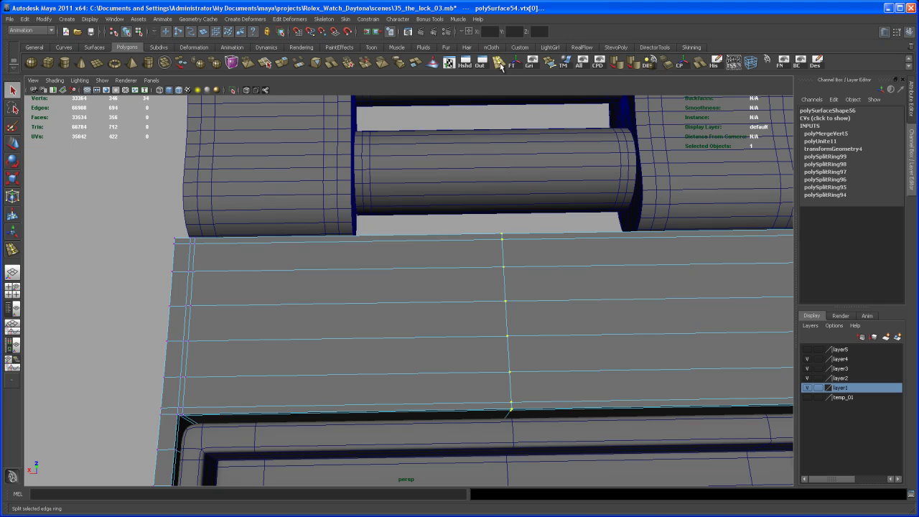
pyautogui.click(500, 66)
pyautogui.keyDown('alt'); pyautogui.moveTo(431, 250); pyautogui.dragTo(455, 241, button='middle'); pyautogui.keyUp('alt')
pyautogui.keyDown('alt'); pyautogui.moveTo(402, 257); pyautogui.dragTo(384, 260); pyautogui.keyUp('alt')
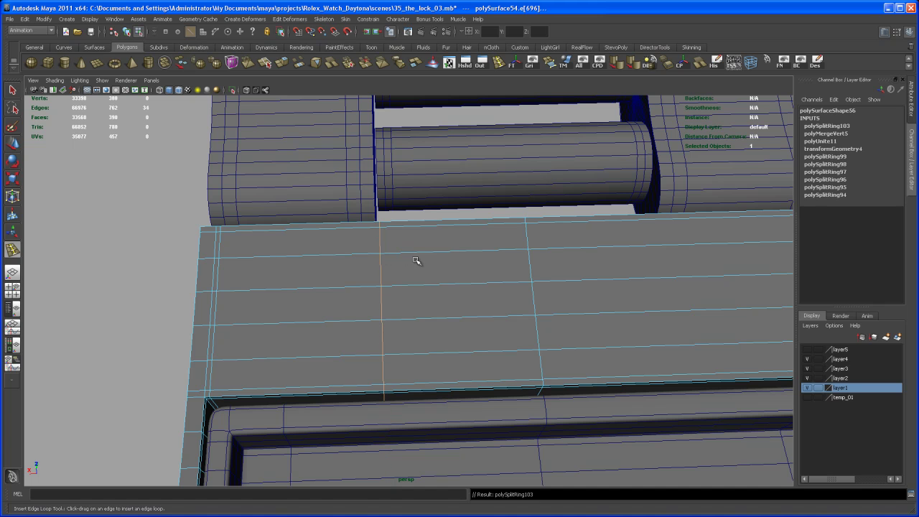
pyautogui.press('w')
pyautogui.keyDown('alt'); pyautogui.moveTo(404, 280); pyautogui.dragTo(414, 298, button='right'); pyautogui.keyUp('alt')
pyautogui.moveTo(334, 395); pyautogui.dragTo(326, 397)
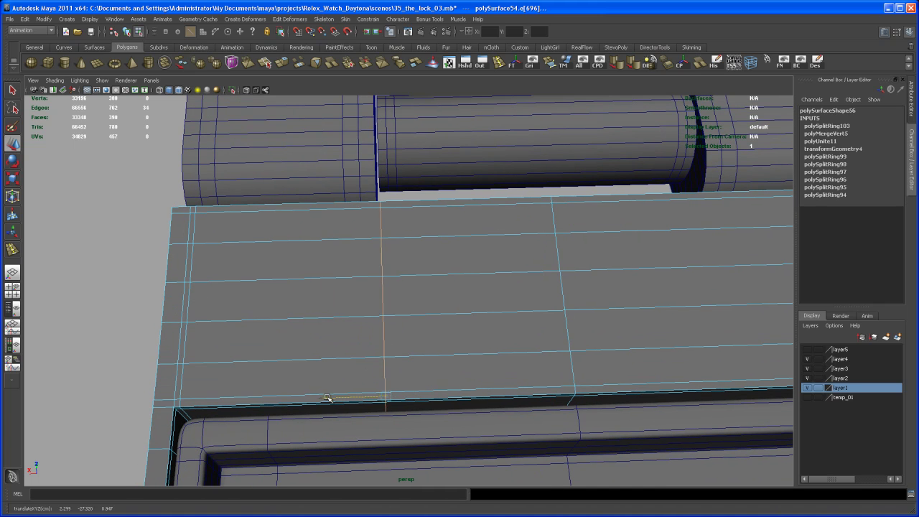
pyautogui.keyDown('alt'); pyautogui.moveTo(327, 351); pyautogui.dragTo(385, 318, button='right'); pyautogui.keyUp('alt')
pyautogui.keyDown('alt'); pyautogui.moveTo(384, 318); pyautogui.dragTo(406, 393, button='middle'); pyautogui.keyUp('alt')
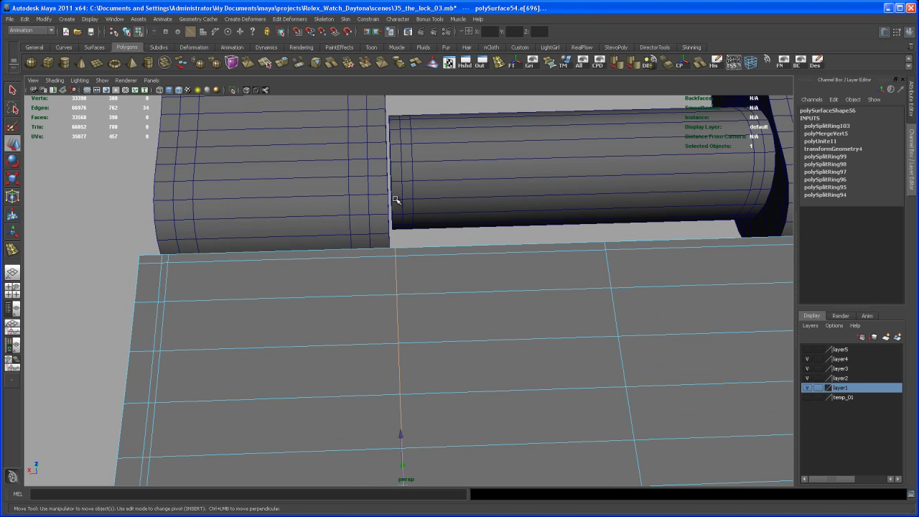
pyautogui.moveTo(394, 183); pyautogui.dragTo(396, 189, button='middle')
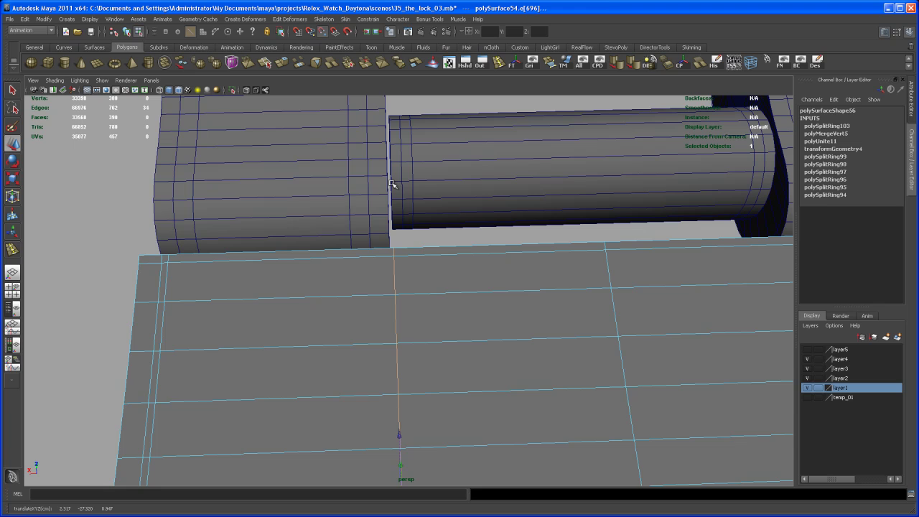
pyautogui.keyDown('alt'); pyautogui.moveTo(454, 309); pyautogui.dragTo(433, 227); pyautogui.keyUp('alt')
# - Add a second edge loop beside it and snap it to the pin's first inner loop at X 2.189
pyautogui.click(498, 62)
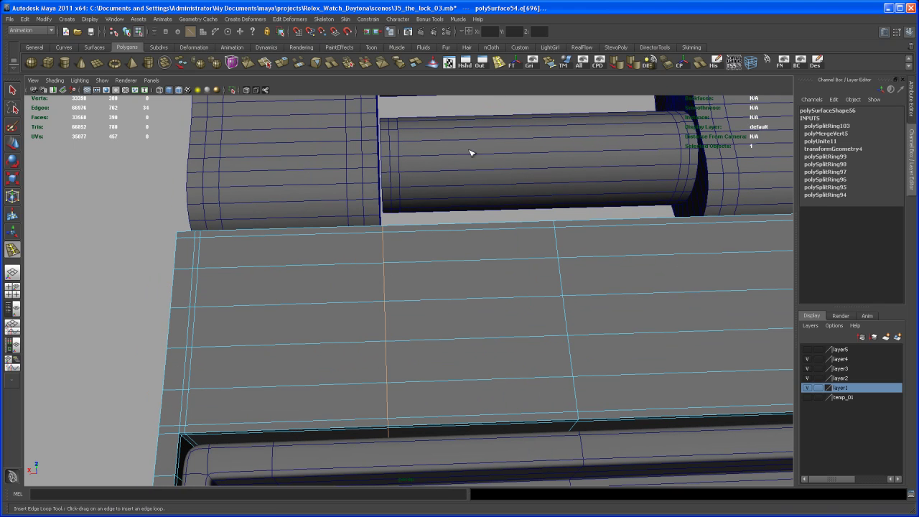
pyautogui.moveTo(394, 263); pyautogui.dragTo(397, 264)
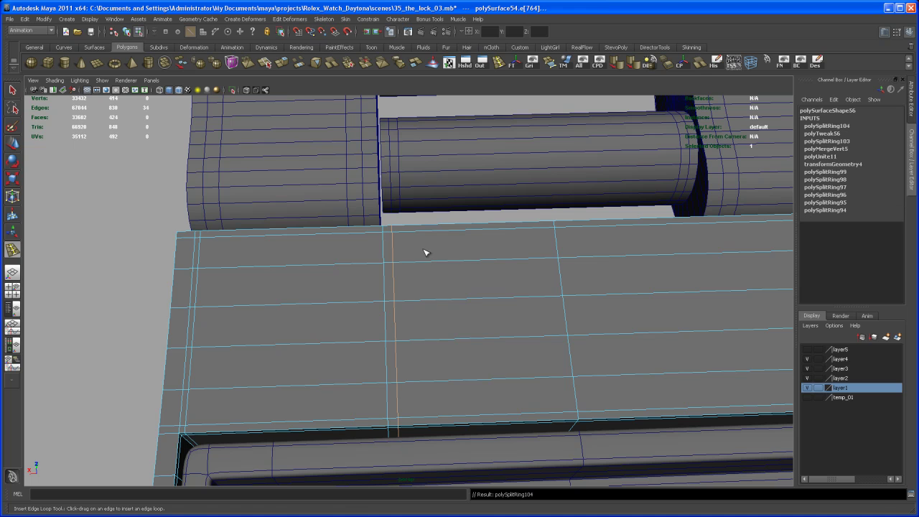
pyautogui.press('w')
pyautogui.moveTo(336, 417); pyautogui.dragTo(340, 422, button='middle')
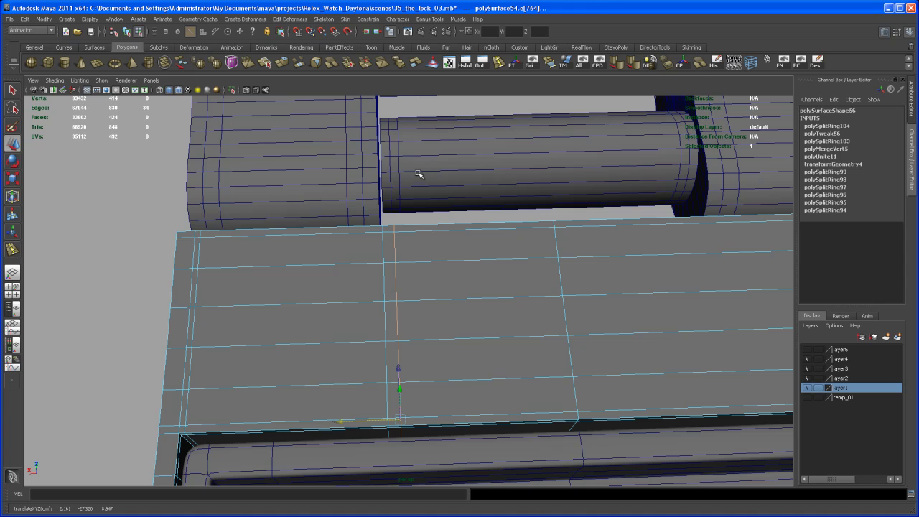
pyautogui.moveTo(390, 174); pyautogui.dragTo(389, 172, button='middle')
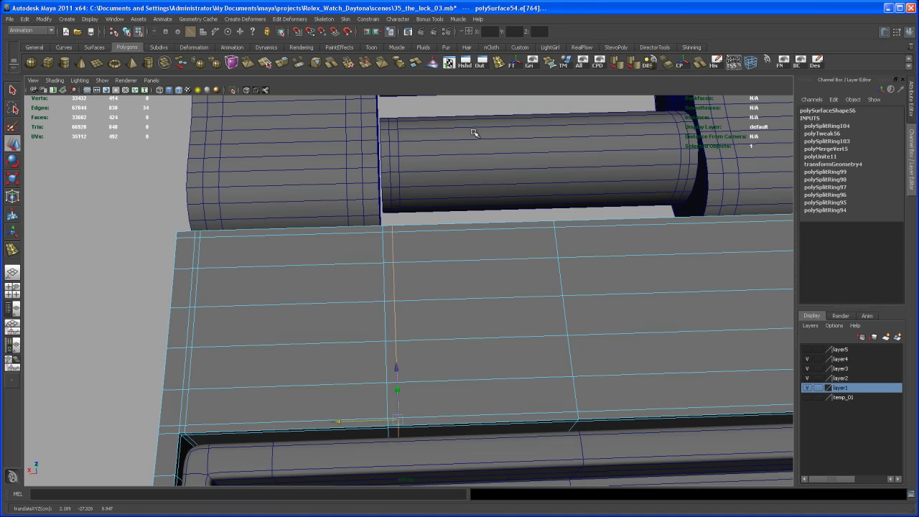
# - Add a third edge loop toward the block's centre and snap it to the pin's second inner loop at X 2.060
pyautogui.click(499, 64)
pyautogui.moveTo(402, 264); pyautogui.dragTo(407, 265)
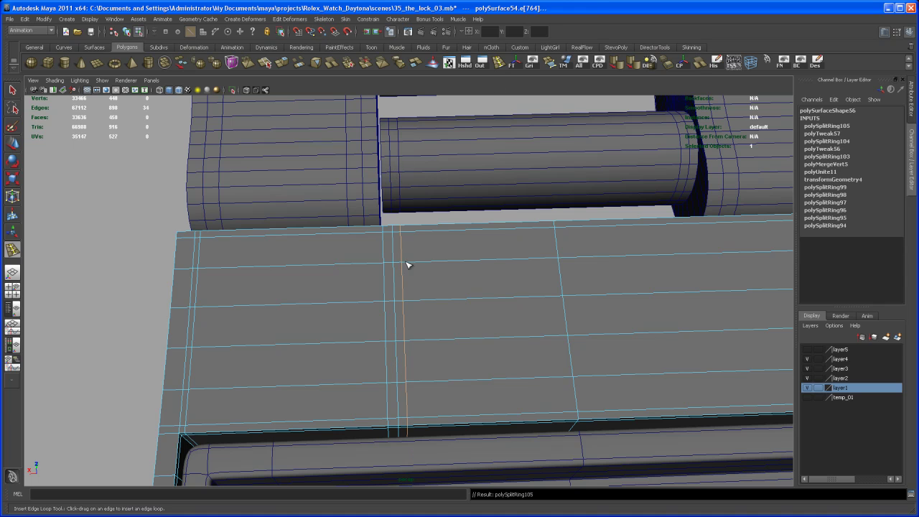
pyautogui.press('w')
pyautogui.moveTo(345, 420); pyautogui.dragTo(344, 408)
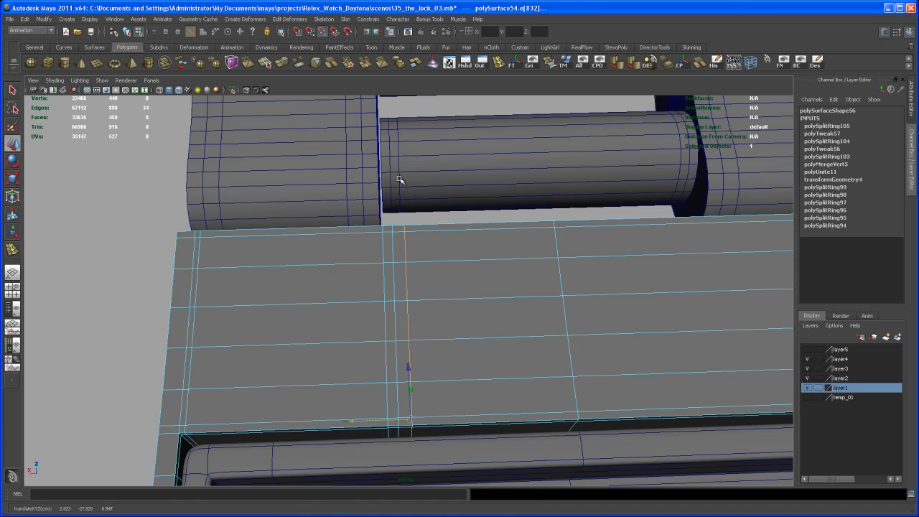
pyautogui.moveTo(399, 172); pyautogui.dragTo(399, 173)
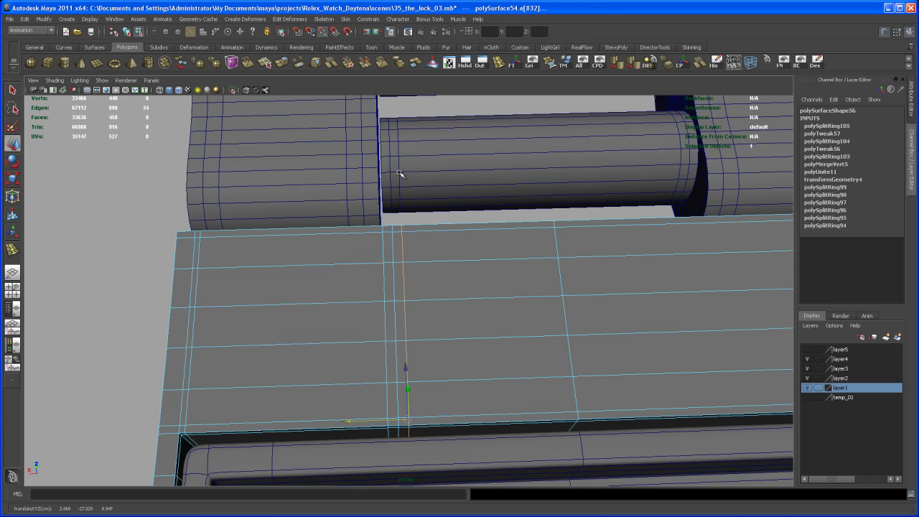
pyautogui.keyDown('alt'); pyautogui.moveTo(609, 274); pyautogui.dragTo(486, 293); pyautogui.keyUp('alt')
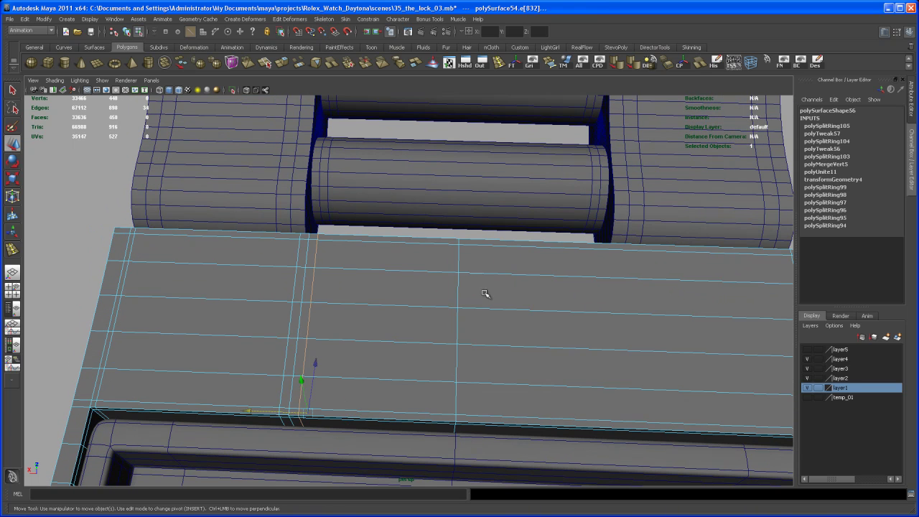
# - Delete the centre edge loop of the connector block
pyautogui.moveTo(465, 291)
pyautogui.mouseDown(button='right')
pyautogui.moveTo(463, 281)
pyautogui.moveTo(451, 286)
pyautogui.mouseUp(button='right')
pyautogui.click(458, 290)
pyautogui.press('q')
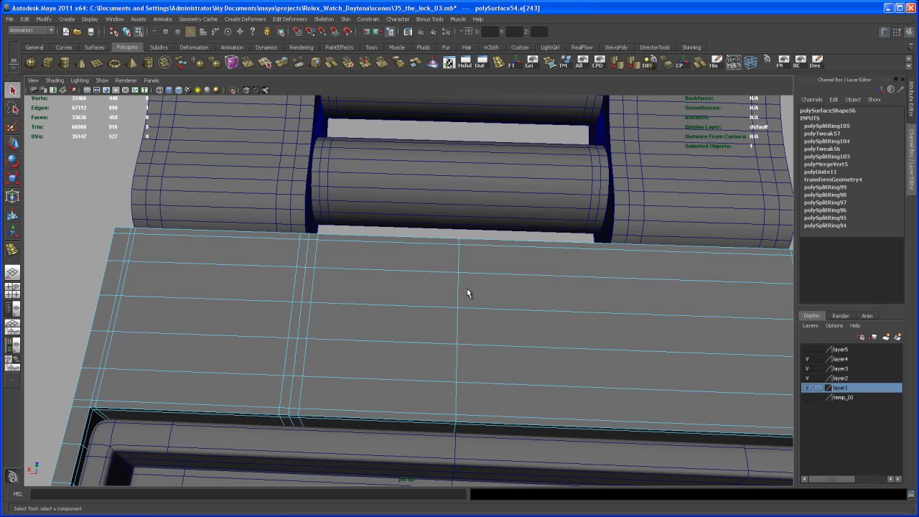
pyautogui.keyDown('alt'); pyautogui.moveTo(506, 299); pyautogui.dragTo(441, 274, button='right'); pyautogui.keyUp('alt')
pyautogui.keyDown('alt'); pyautogui.moveTo(441, 274); pyautogui.dragTo(446, 217, button='middle'); pyautogui.keyUp('alt')
pyautogui.click(652, 65)
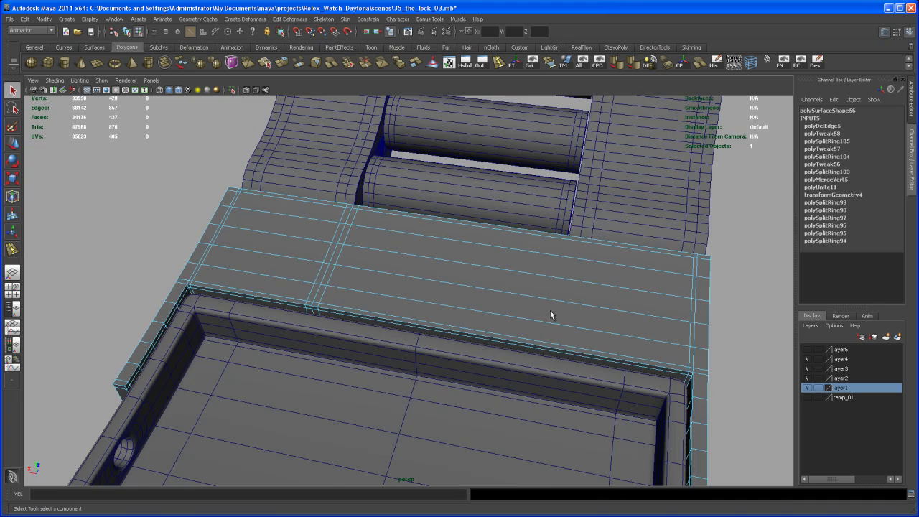
# - Insert an edge loop on the block's opposite half and snap it to the innermost loop at that end of the pin
pyautogui.keyDown('alt'); pyautogui.moveTo(550, 314); pyautogui.dragTo(523, 343); pyautogui.keyUp('alt')
pyautogui.keyDown('alt'); pyautogui.moveTo(523, 343); pyautogui.dragTo(519, 355, button='right'); pyautogui.keyUp('alt')
pyautogui.click(495, 61)
pyautogui.keyDown('alt'); pyautogui.moveTo(540, 249); pyautogui.dragTo(522, 260, button='middle'); pyautogui.keyUp('alt')
pyautogui.keyDown('alt'); pyautogui.moveTo(521, 259); pyautogui.dragTo(470, 316); pyautogui.keyUp('alt')
pyautogui.press('w')
pyautogui.moveTo(397, 360); pyautogui.dragTo(398, 359)
pyautogui.moveTo(473, 224); pyautogui.dragTo(474, 226, button='middle')
# - Add another edge loop just outside it and snap it to the pin's next loop at X -2.189
pyautogui.press('y')
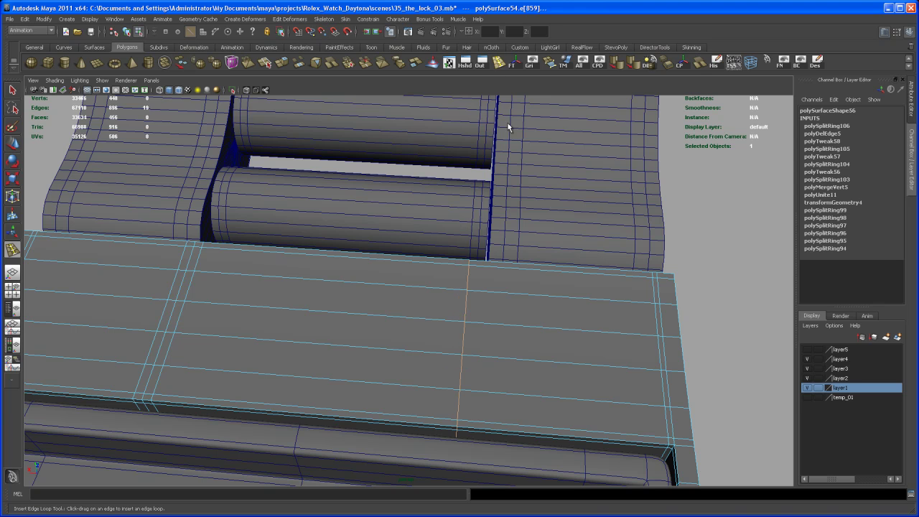
pyautogui.moveTo(478, 294); pyautogui.dragTo(479, 294)
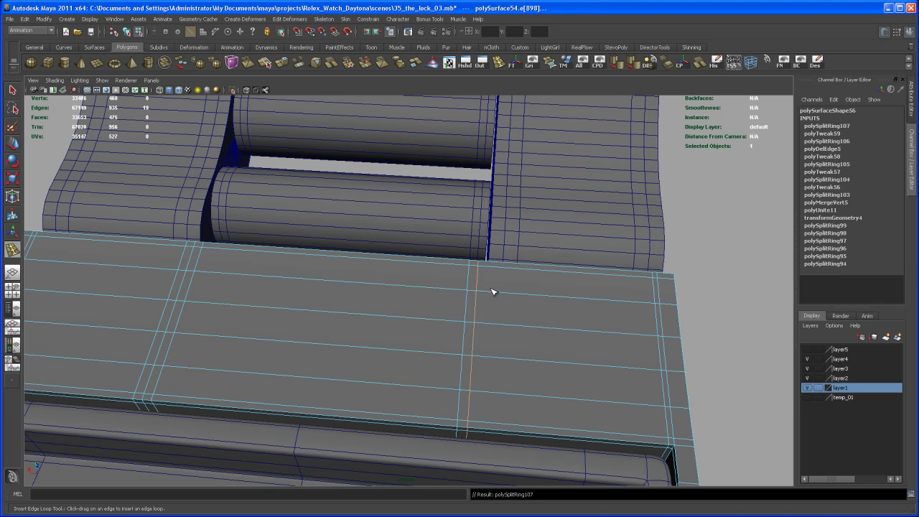
pyautogui.press('w')
pyautogui.moveTo(416, 358); pyautogui.dragTo(449, 268)
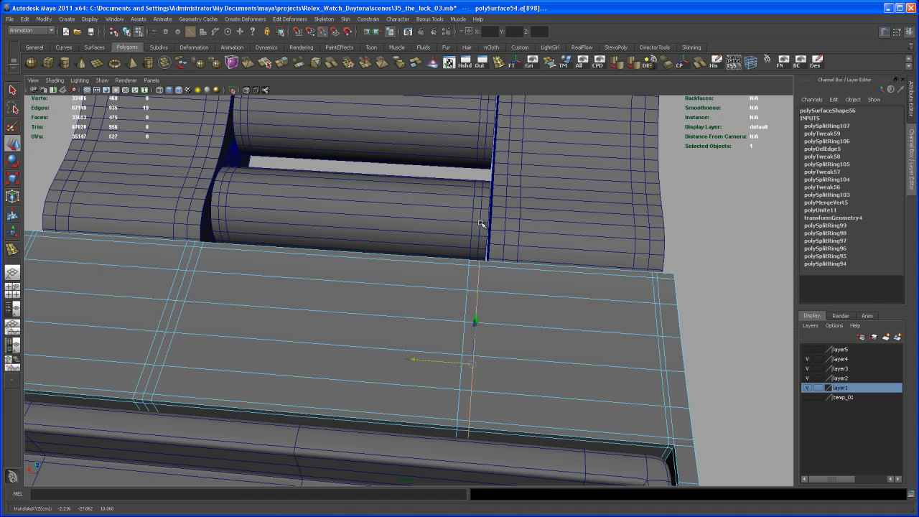
pyautogui.moveTo(481, 223); pyautogui.dragTo(481, 220)
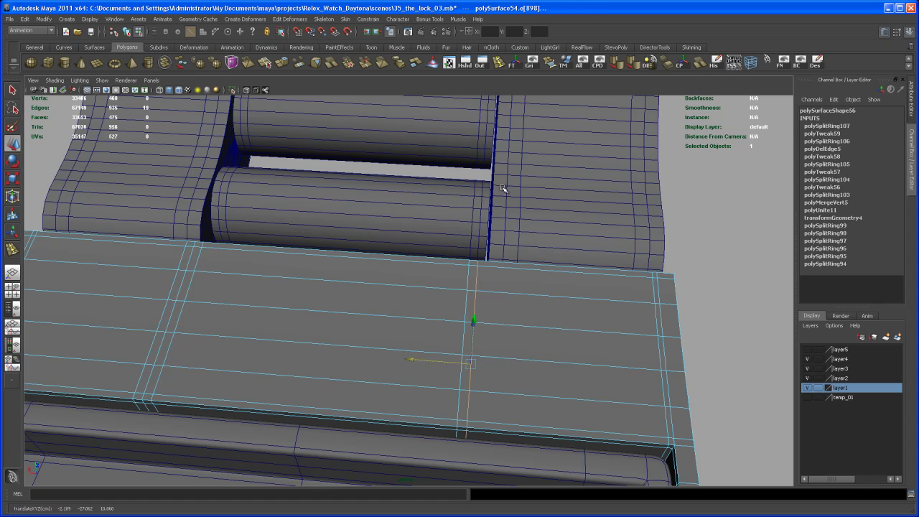
# - Add the outermost edge loop of this group and snap it to the pin's end at X -2.317
pyautogui.click(498, 63)
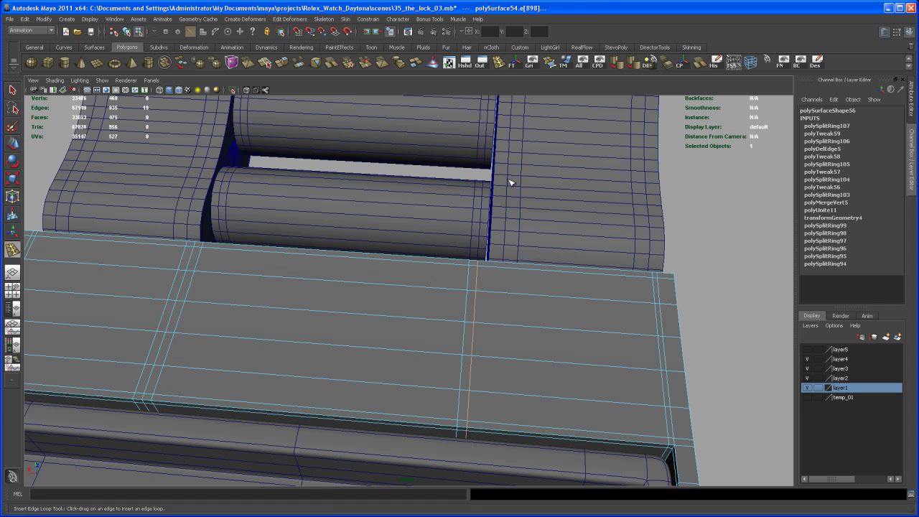
pyautogui.click(484, 325)
pyautogui.press('w')
pyautogui.moveTo(419, 360); pyautogui.dragTo(424, 353)
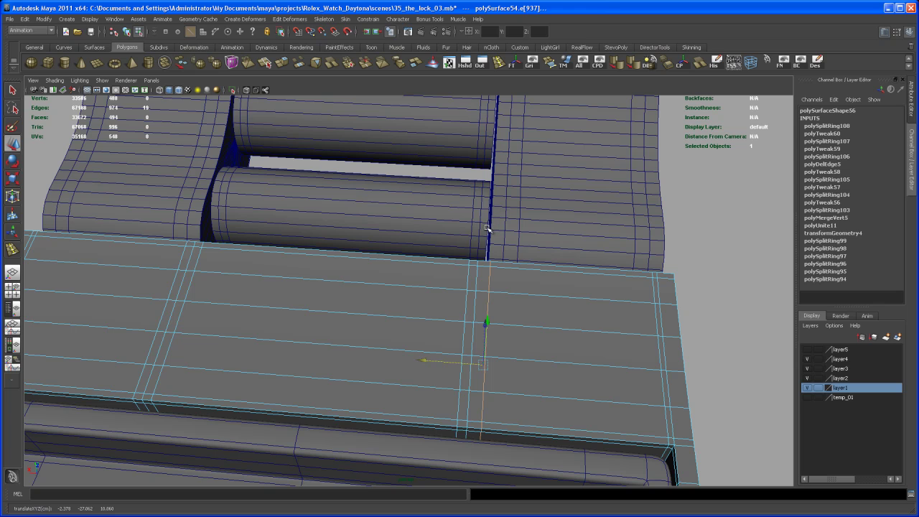
pyautogui.moveTo(488, 224); pyautogui.dragTo(487, 224, button='middle')
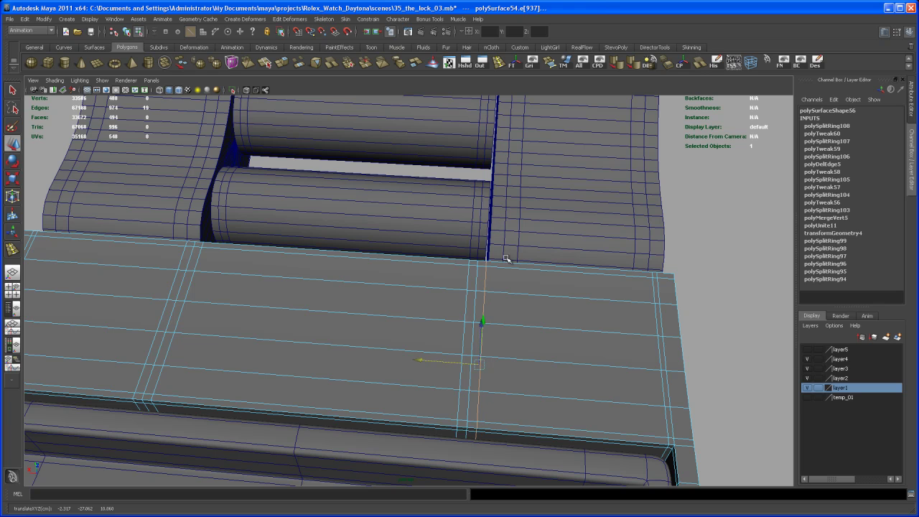
# - Return to object mode and isolate the connector block together with the adjacent pin
pyautogui.keyDown('alt'); pyautogui.moveTo(502, 281); pyautogui.dragTo(379, 279); pyautogui.keyUp('alt')
pyautogui.moveTo(380, 280); pyautogui.dragTo(400, 270, button='right')
pyautogui.click(391, 287)
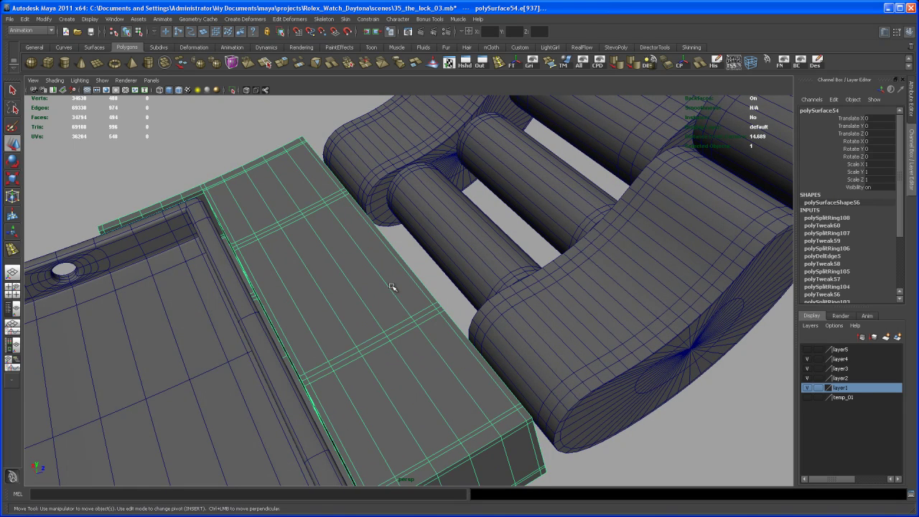
pyautogui.keyDown('shift'); pyautogui.click(470, 245); pyautogui.keyUp('shift')
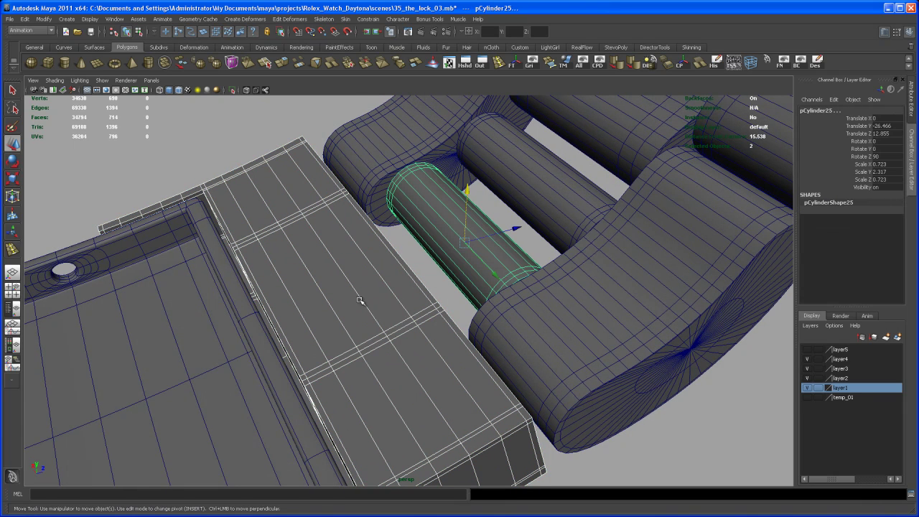
pyautogui.keyDown('alt'); pyautogui.moveTo(394, 290); pyautogui.dragTo(402, 293); pyautogui.keyUp('alt')
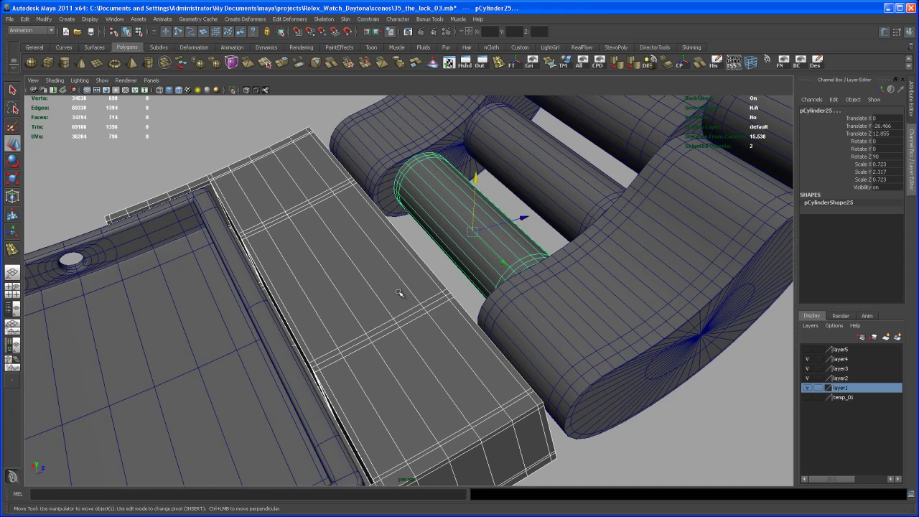
pyautogui.hotkey('ctrl', '1')
pyautogui.keyDown('alt'); pyautogui.moveTo(566, 311); pyautogui.dragTo(537, 378); pyautogui.keyUp('alt')
pyautogui.click(506, 352)
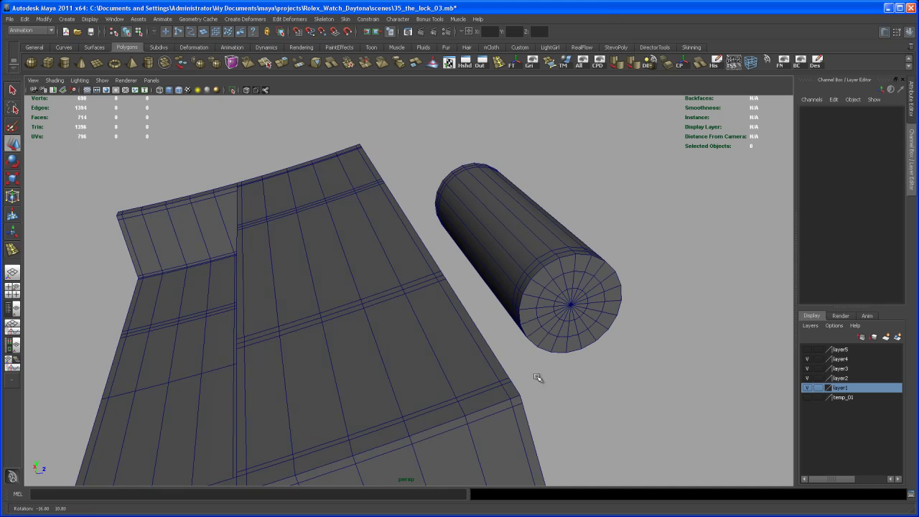
# - Delete the four long side faces of the pin that face the connector block
pyautogui.keyDown('alt'); pyautogui.moveTo(491, 266); pyautogui.dragTo(460, 254); pyautogui.keyUp('alt')
pyautogui.rightClick(411, 229)
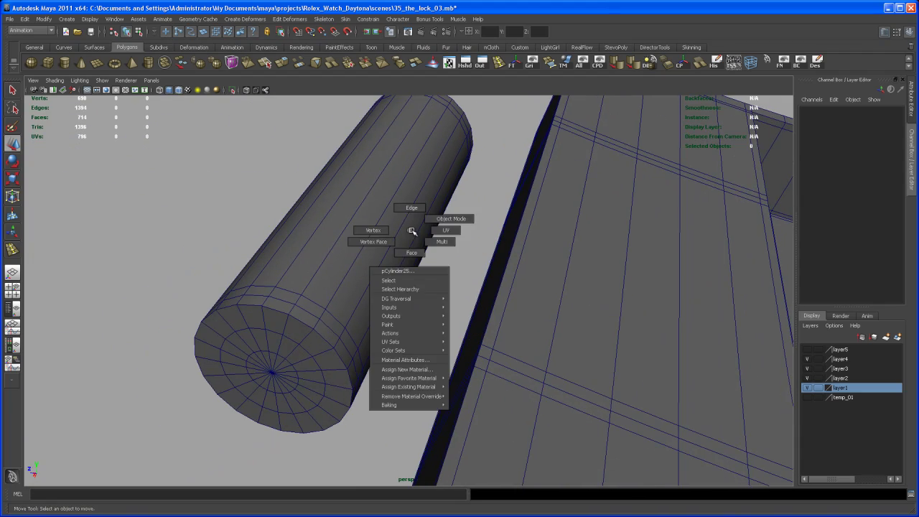
pyautogui.moveTo(411, 247); pyautogui.dragTo(411, 247, button='right')
pyautogui.keyDown('alt'); pyautogui.moveTo(411, 247); pyautogui.dragTo(424, 315); pyautogui.keyUp('alt')
pyautogui.click(404, 247)
pyautogui.keyDown('shift'); pyautogui.click(407, 298); pyautogui.keyUp('shift')
pyautogui.keyDown('shift'); pyautogui.click(399, 314); pyautogui.keyUp('shift')
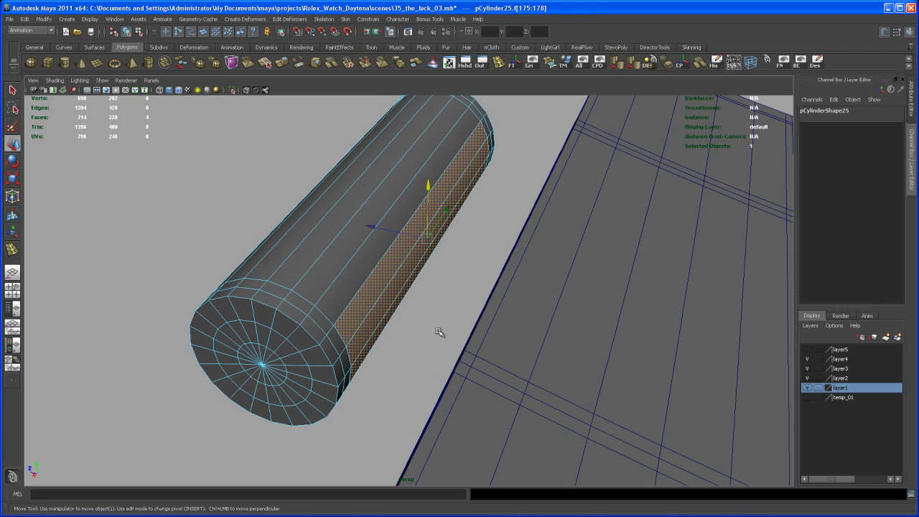
pyautogui.press('Delete')
# - Insert edge loops along the block's end face that faces the pin, using the Multi split type
pyautogui.keyDown('alt'); pyautogui.moveTo(450, 313); pyautogui.dragTo(500, 310); pyautogui.keyUp('alt')
pyautogui.moveTo(552, 295); pyautogui.dragTo(574, 286, button='right')
pyautogui.keyDown('alt'); pyautogui.moveTo(574, 285); pyautogui.dragTo(529, 299); pyautogui.keyUp('alt')
pyautogui.rightClick(531, 298)
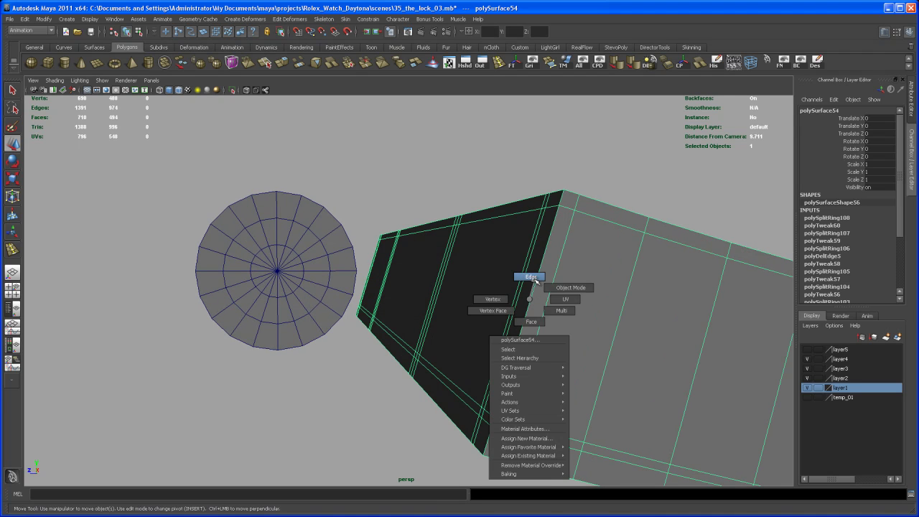
pyautogui.click(531, 277)
pyautogui.click(530, 300)
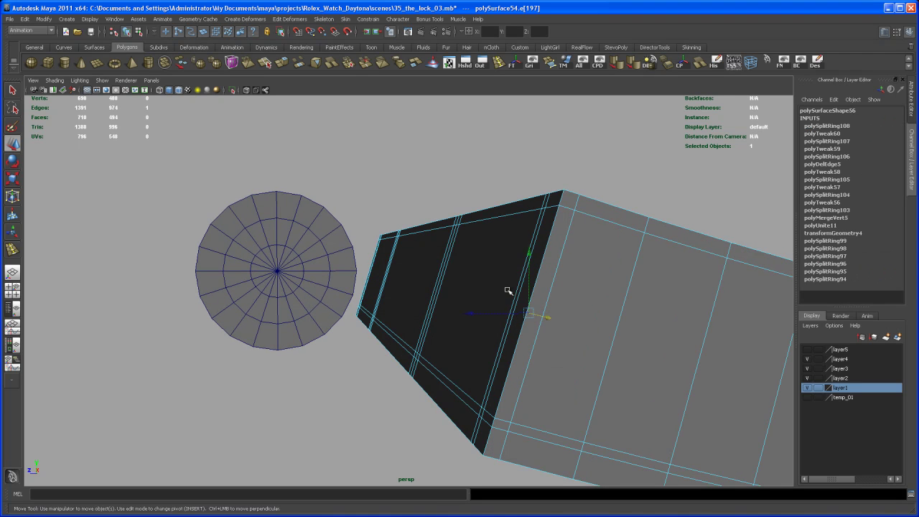
pyautogui.press('q')
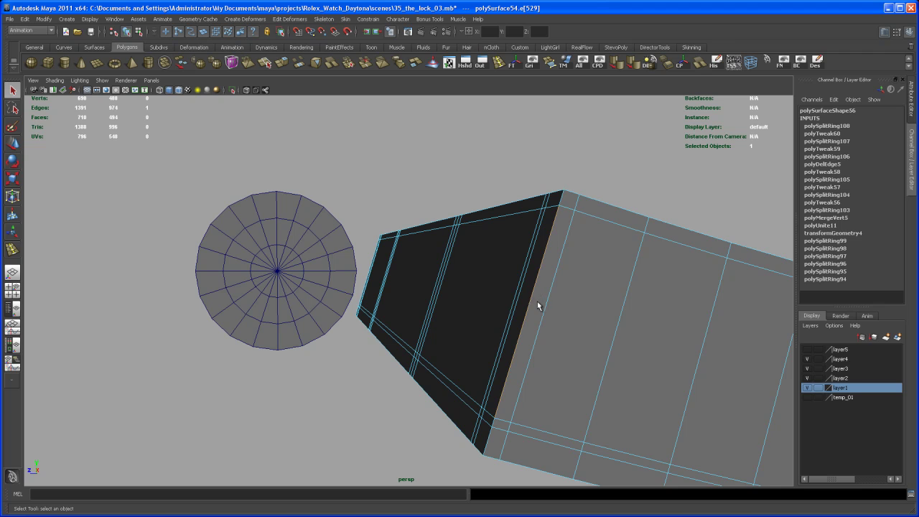
pyautogui.moveTo(532, 299)
pyautogui.keyDown('shift'); pyautogui.mouseDown(button='right')
pyautogui.moveTo(502, 310)
pyautogui.moveTo(537, 317)
pyautogui.moveTo(543, 309)
pyautogui.mouseUp(button='right'); pyautogui.keyUp('shift')
pyautogui.click(844, 124)
pyautogui.click(878, 141)
pyautogui.click(879, 168)
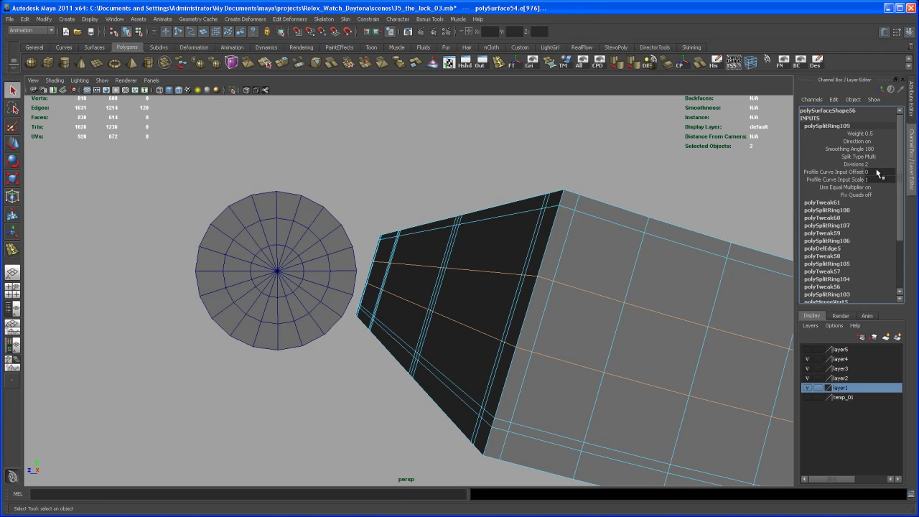
# - Set the new split ring on the block to 5 divisions
pyautogui.click(872, 166)
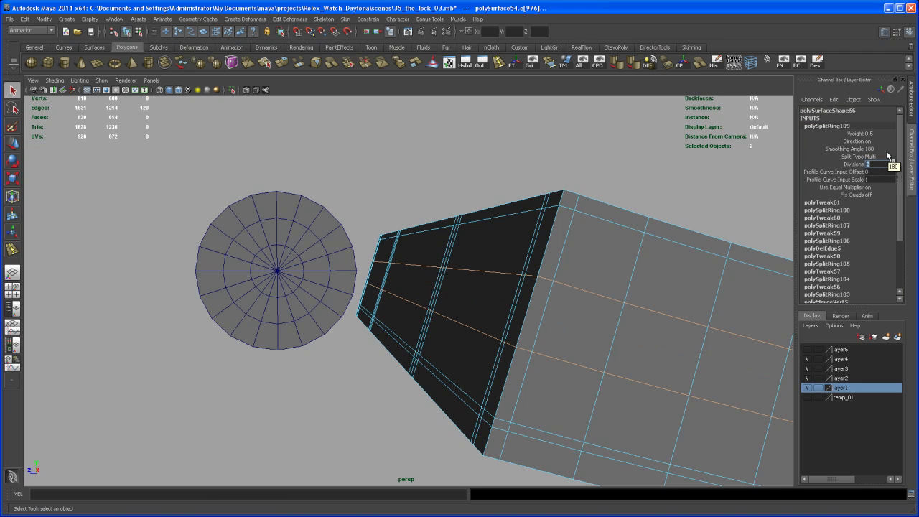
pyautogui.press('Return')
pyautogui.keyDown('alt'); pyautogui.moveTo(465, 277); pyautogui.dragTo(480, 295); pyautogui.keyUp('alt')
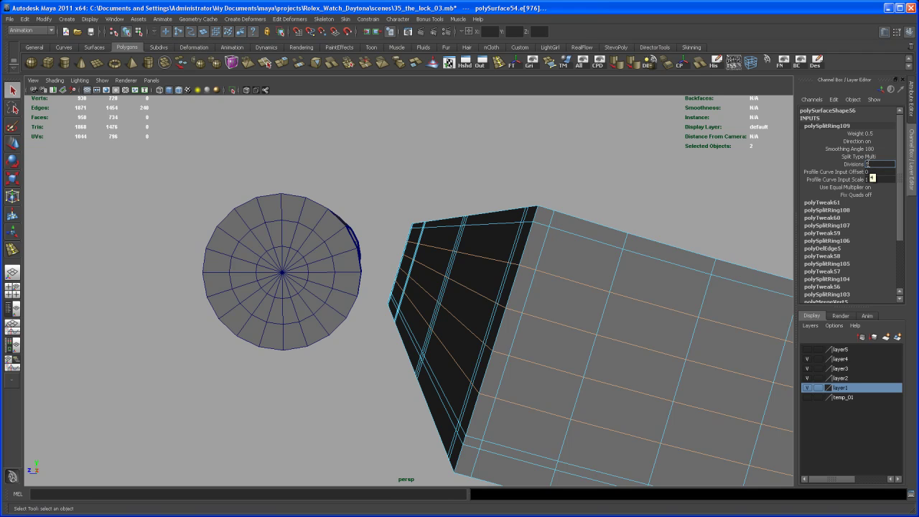
pyautogui.write('5')
pyautogui.press('Return')
# - Delete the four middle faces in the central section of the block's end face, opposite the pin's opening
pyautogui.keyDown('alt'); pyautogui.moveTo(420, 287); pyautogui.dragTo(471, 301); pyautogui.keyUp('alt')
pyautogui.scroll(4, 471, 326)
pyautogui.rightClick(476, 254)
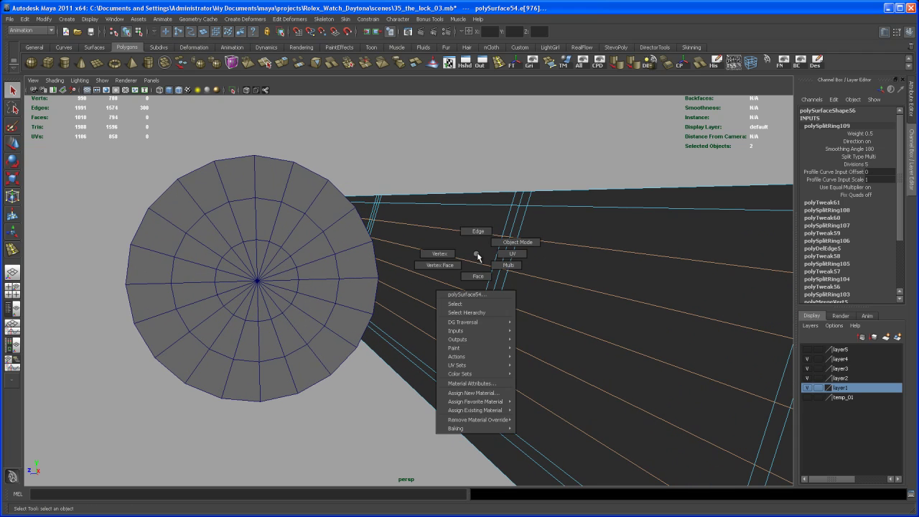
pyautogui.moveTo(475, 269); pyautogui.dragTo(475, 276, button='right')
pyautogui.click(472, 254)
pyautogui.keyDown('shift'); pyautogui.click(463, 275); pyautogui.keyUp('shift')
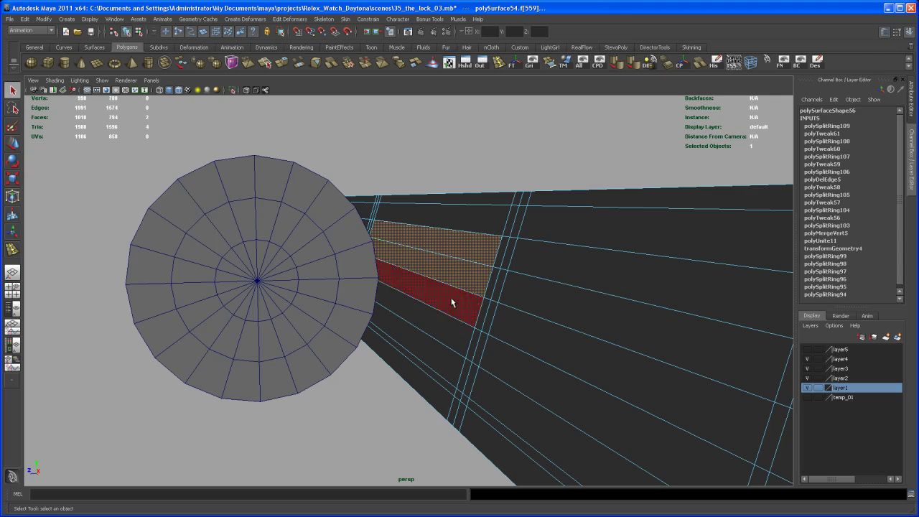
pyautogui.keyDown('shift'); pyautogui.click(452, 302); pyautogui.keyUp('shift')
pyautogui.keyDown('shift'); pyautogui.click(446, 326); pyautogui.keyUp('shift')
pyautogui.keyDown('alt'); pyautogui.moveTo(519, 172); pyautogui.dragTo(547, 179); pyautogui.keyUp('alt')
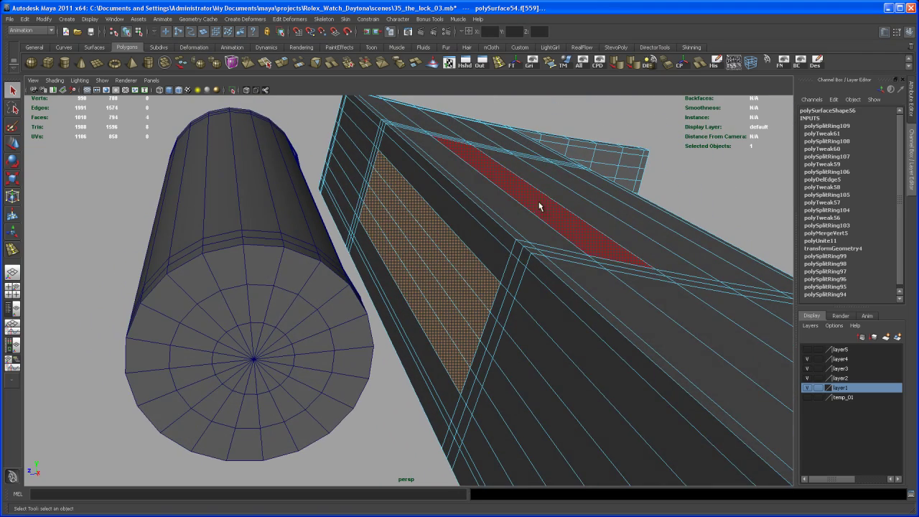
pyautogui.press('Delete')
# - Combine the connector block and the pin into one mesh
pyautogui.keyDown('alt'); pyautogui.moveTo(456, 302); pyautogui.dragTo(515, 232); pyautogui.keyUp('alt')
pyautogui.moveTo(514, 232)
pyautogui.mouseDown(button='right')
pyautogui.moveTo(540, 221)
pyautogui.moveTo(528, 240)
pyautogui.mouseUp(button='right')
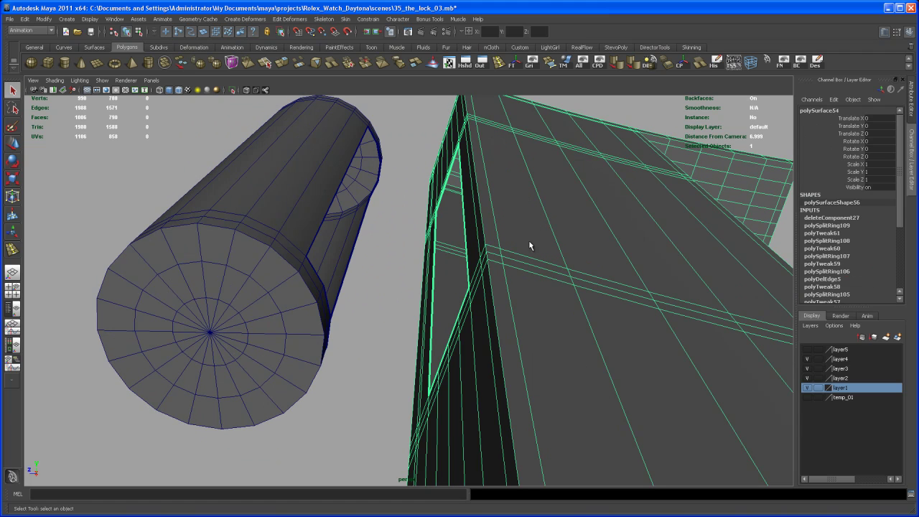
pyautogui.keyDown('shift'); pyautogui.click(289, 243); pyautogui.keyUp('shift')
pyautogui.click(165, 63)
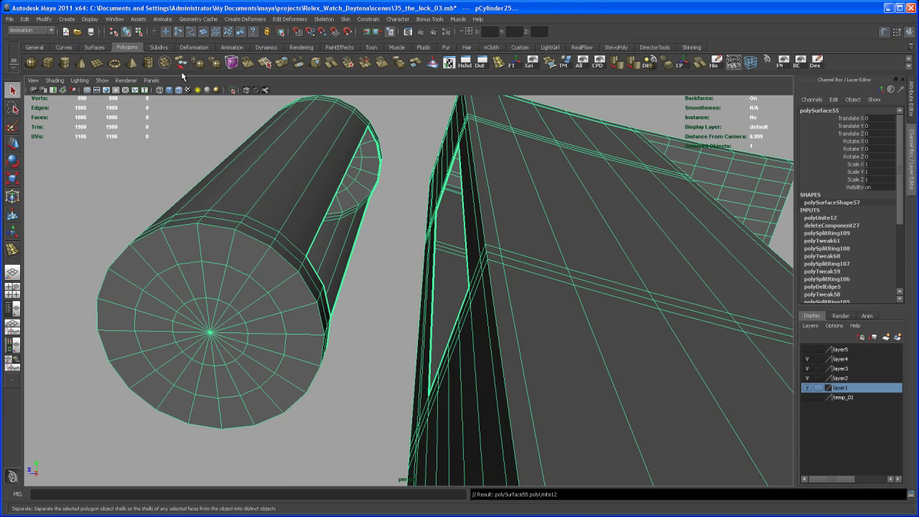
# - Bridge the border edges of the pin's opening and the block's opening with a linear path and 3 divisions
pyautogui.keyDown('alt'); pyautogui.moveTo(438, 264); pyautogui.dragTo(478, 261); pyautogui.keyUp('alt')
pyautogui.moveTo(481, 231); pyautogui.dragTo(481, 217, button='right')
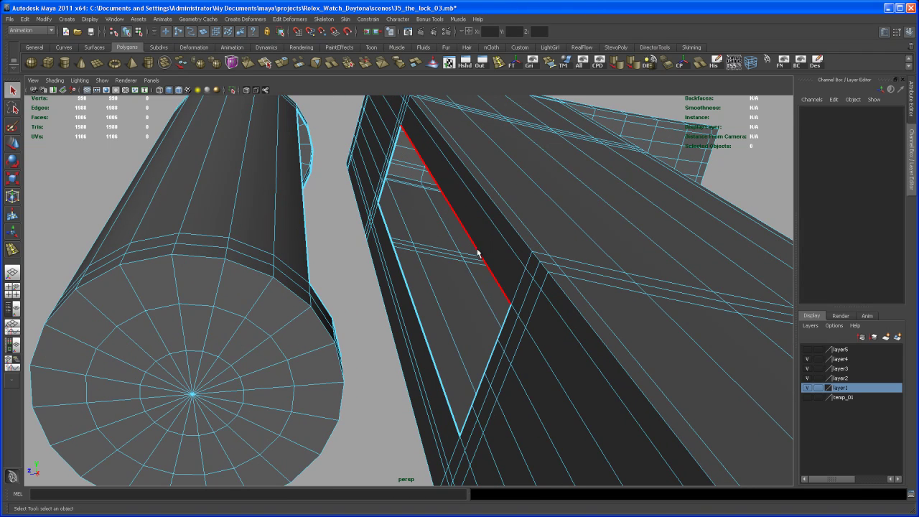
pyautogui.doubleClick(479, 253)
pyautogui.keyDown('alt'); pyautogui.moveTo(494, 262); pyautogui.dragTo(464, 246); pyautogui.keyUp('alt')
pyautogui.keyDown('shift'); pyautogui.doubleClick(276, 233); pyautogui.keyUp('shift')
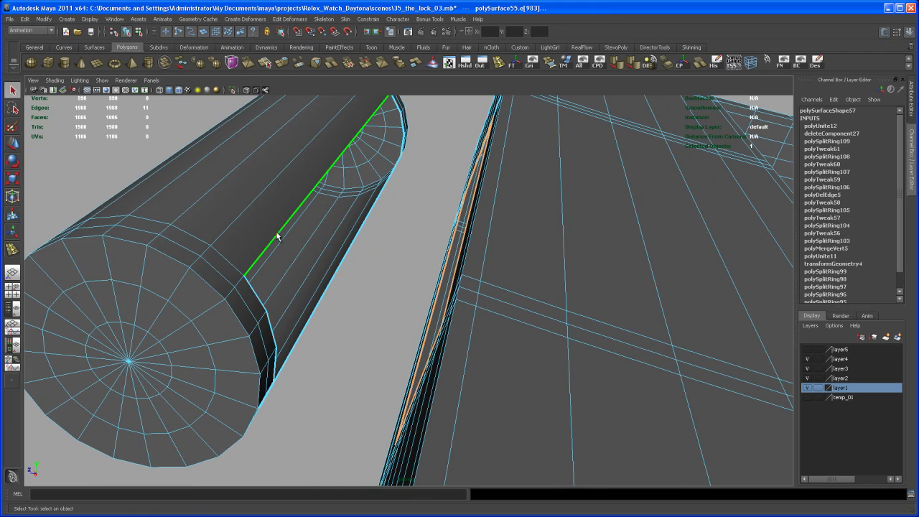
pyautogui.keyDown('alt'); pyautogui.moveTo(302, 241); pyautogui.dragTo(400, 256); pyautogui.keyUp('alt')
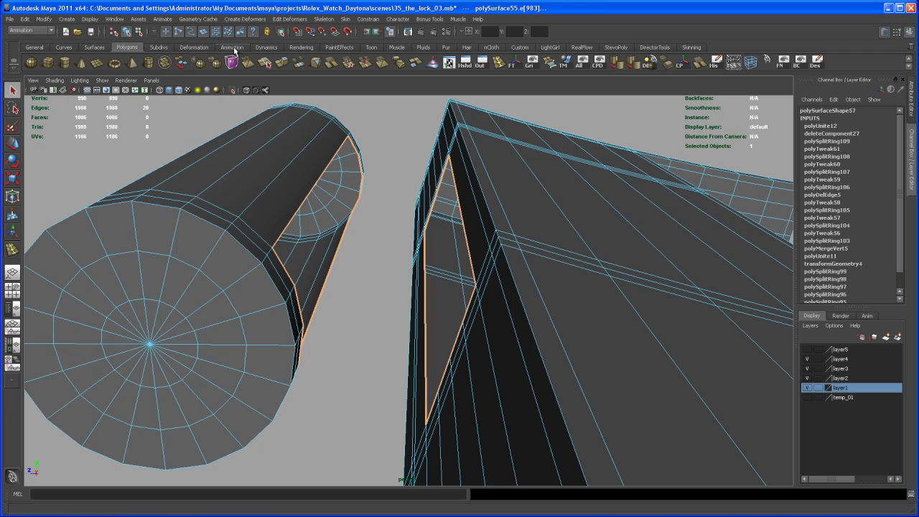
pyautogui.click(41, 31)
pyautogui.click(45, 46)
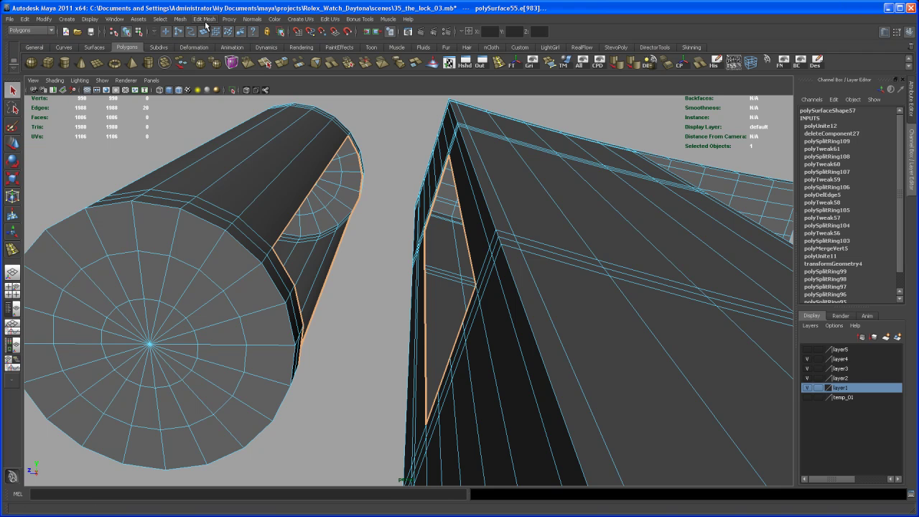
pyautogui.click(208, 19)
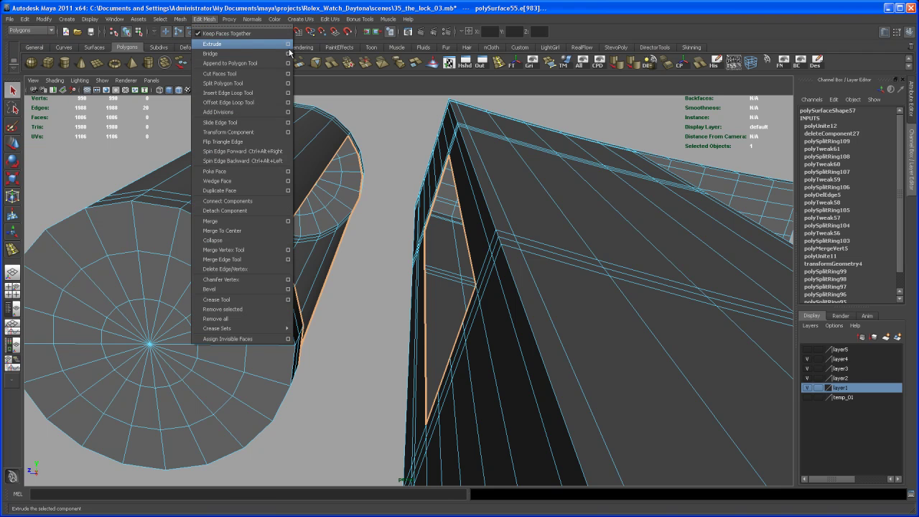
pyautogui.click(289, 53)
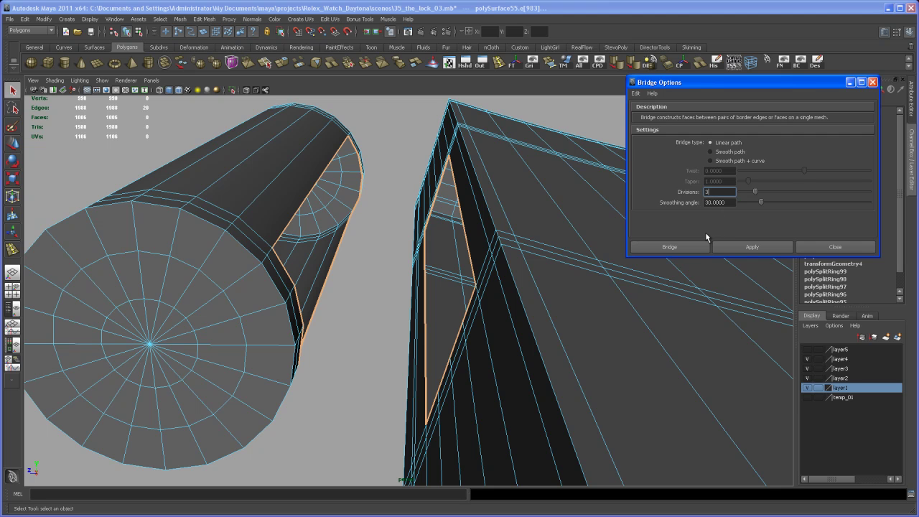
pyautogui.click(669, 247)
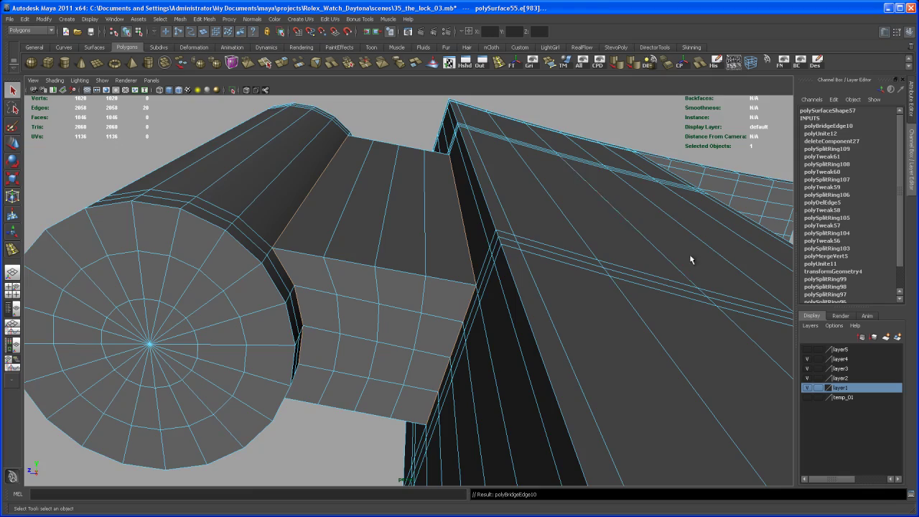
# - Insert two edge loops around the middle of the joined pin and block, using the Multi split type with 2 divisions
pyautogui.keyDown('alt'); pyautogui.moveTo(464, 338); pyautogui.dragTo(559, 378); pyautogui.keyUp('alt')
pyautogui.keyDown('alt'); pyautogui.moveTo(559, 378); pyautogui.dragTo(565, 364, button='middle'); pyautogui.keyUp('alt')
pyautogui.keyDown('alt'); pyautogui.moveTo(565, 363); pyautogui.dragTo(452, 331, button='right'); pyautogui.keyUp('alt')
pyautogui.keyDown('alt'); pyautogui.moveTo(452, 316); pyautogui.dragTo(431, 289); pyautogui.keyUp('alt')
pyautogui.moveTo(420, 298); pyautogui.dragTo(420, 292, button='right')
pyautogui.click(421, 290)
pyautogui.keyDown('alt'); pyautogui.moveTo(431, 312); pyautogui.dragTo(428, 314); pyautogui.keyUp('alt')
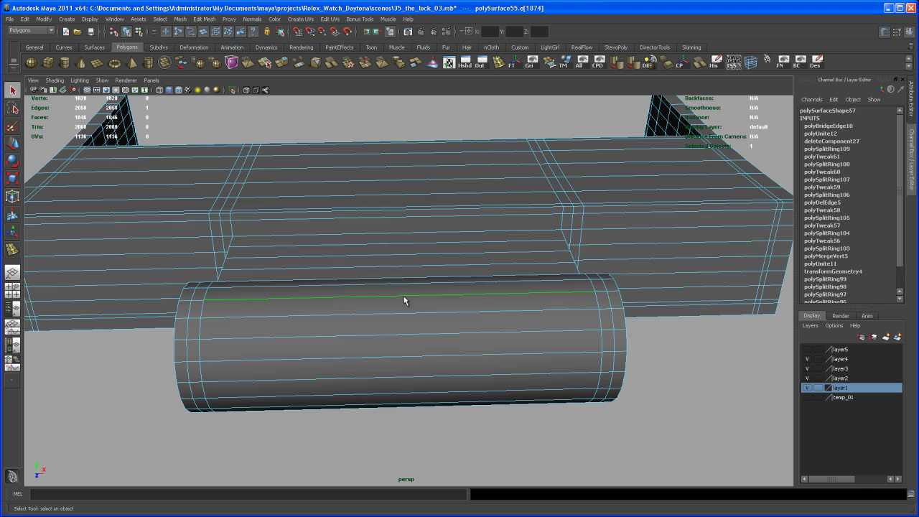
pyautogui.keyDown('ctrl'); pyautogui.moveTo(405, 295); pyautogui.dragTo(422, 320, button='right'); pyautogui.keyUp('ctrl')
pyautogui.click(851, 126)
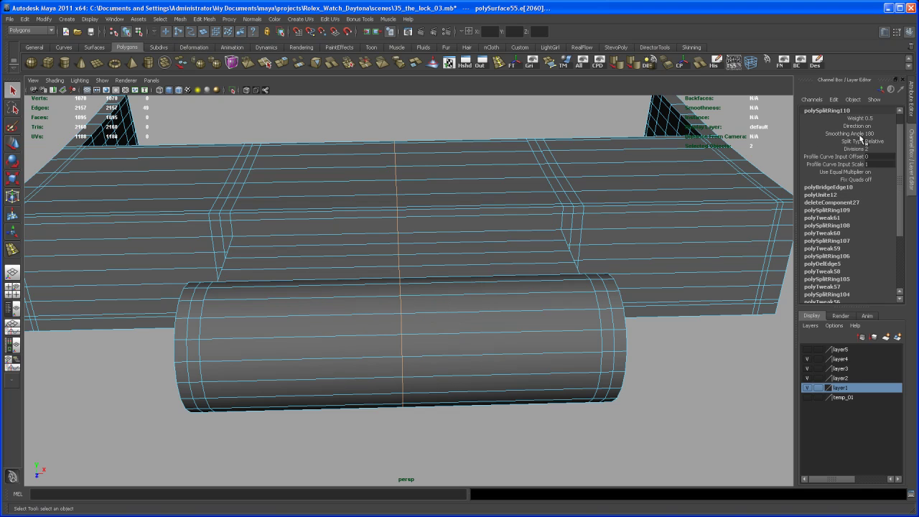
pyautogui.click(875, 142)
pyautogui.click(882, 170)
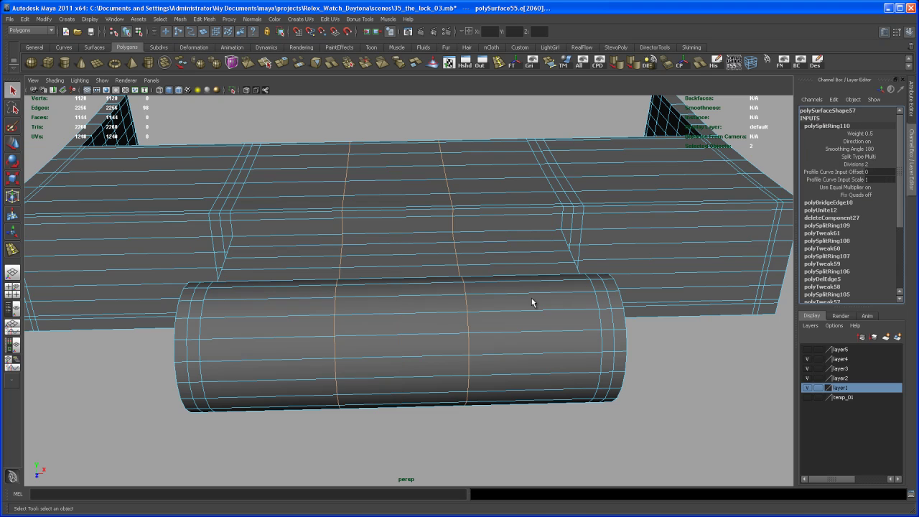
# - Scale the two new edge loops apart along the pin until they sit close to its end loops
pyautogui.keyDown('alt'); pyautogui.moveTo(532, 302); pyautogui.dragTo(533, 314); pyautogui.keyUp('alt')
pyautogui.press('r')
pyautogui.moveTo(320, 260); pyautogui.dragTo(276, 260)
pyautogui.keyDown('alt'); pyautogui.moveTo(341, 301); pyautogui.dragTo(362, 298); pyautogui.keyUp('alt')
pyautogui.moveTo(312, 282); pyautogui.dragTo(280, 287)
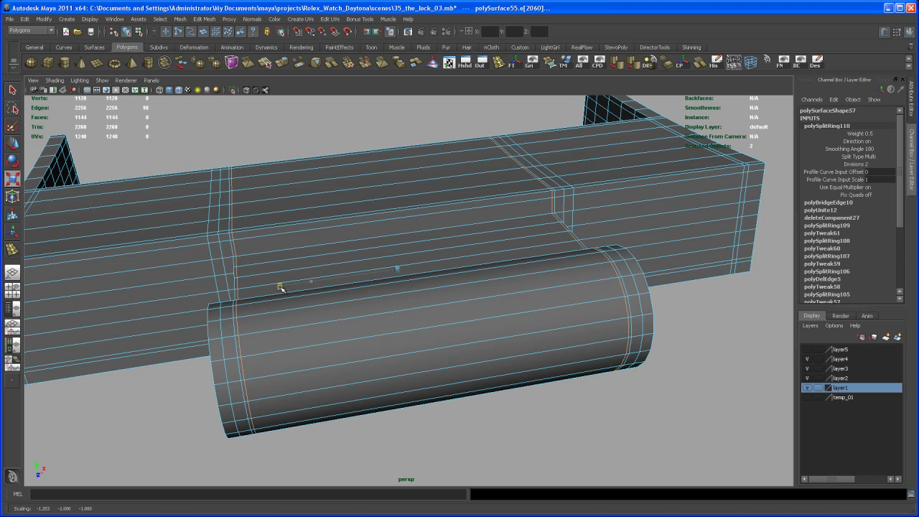
# - Return to object mode, preview the joined connector smoothed, and show the rest of the bracelet again
pyautogui.moveTo(373, 321); pyautogui.dragTo(403, 314, button='right')
pyautogui.keyDown('alt'); pyautogui.moveTo(369, 345); pyautogui.dragTo(494, 271); pyautogui.keyUp('alt')
pyautogui.click(560, 394)
pyautogui.keyDown('alt'); pyautogui.moveTo(547, 224); pyautogui.dragTo(524, 268); pyautogui.keyUp('alt')
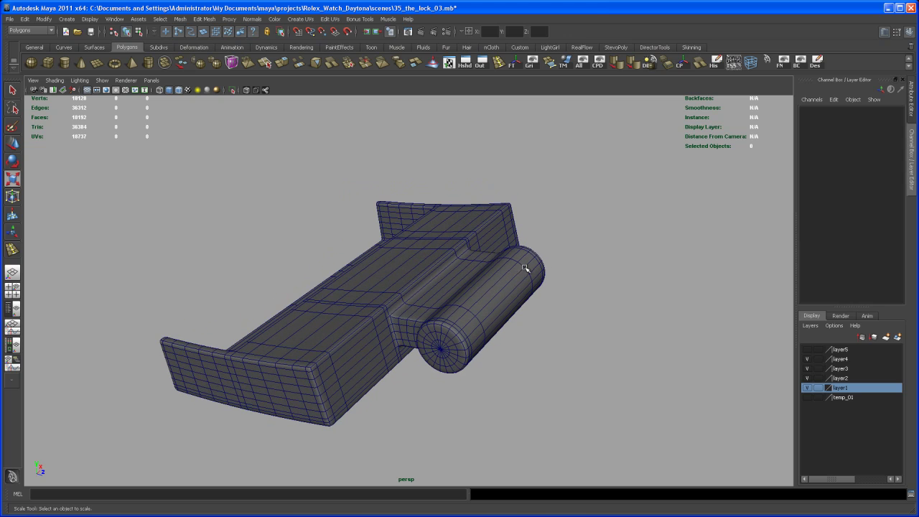
pyautogui.click(581, 63)
pyautogui.click(540, 271)
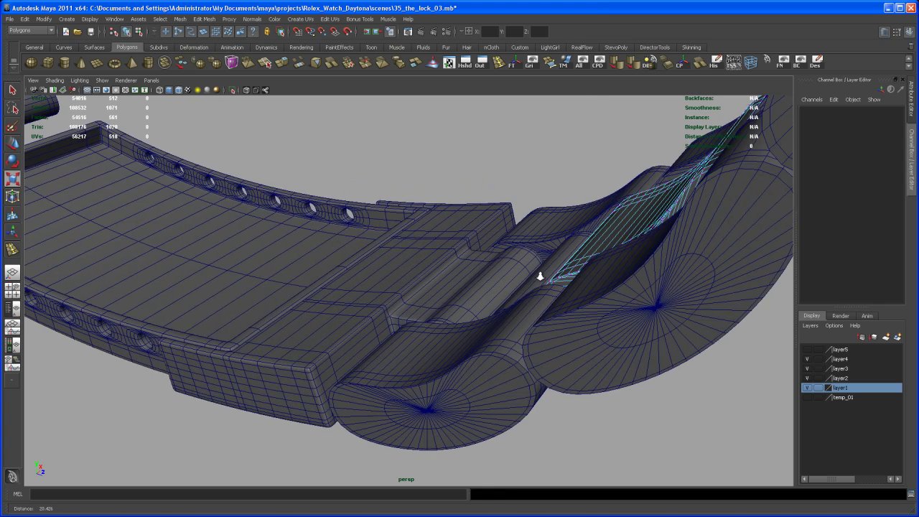
pyautogui.keyDown('alt'); pyautogui.moveTo(539, 271); pyautogui.dragTo(532, 288); pyautogui.keyUp('alt')
pyautogui.hotkey('ctrl', 'z')
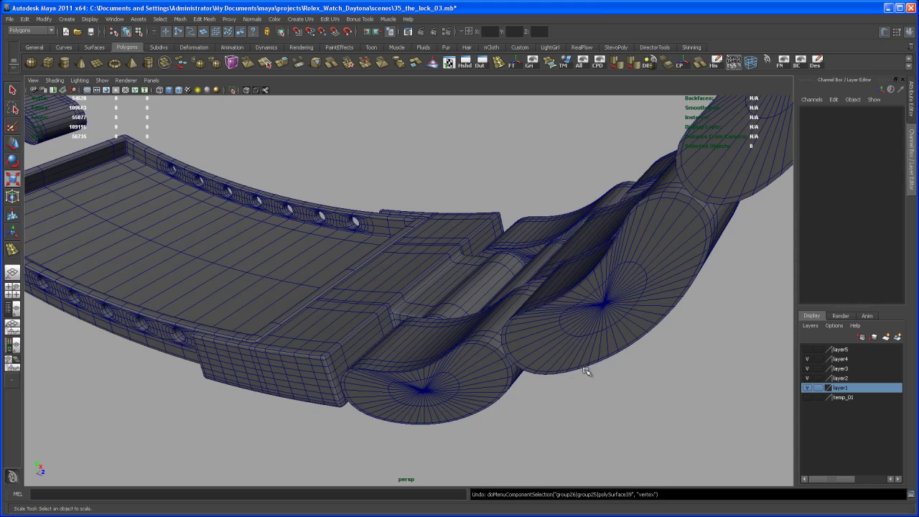
# - Duplicate the finished connector mesh at the end of the clasp plate
pyautogui.keyDown('alt'); pyautogui.moveTo(534, 398); pyautogui.dragTo(525, 342); pyautogui.keyUp('alt')
pyautogui.click(412, 307)
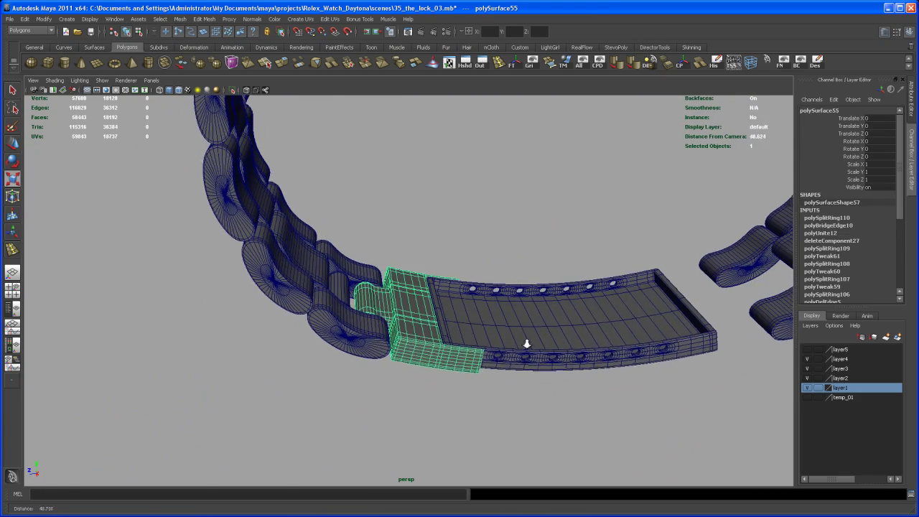
pyautogui.keyDown('alt'); pyautogui.moveTo(525, 342); pyautogui.dragTo(478, 339, button='right'); pyautogui.keyUp('alt')
pyautogui.keyDown('alt'); pyautogui.moveTo(478, 339); pyautogui.dragTo(432, 338, button='middle'); pyautogui.keyUp('alt')
pyautogui.keyDown('alt'); pyautogui.moveTo(431, 337); pyautogui.dragTo(460, 199, button='right'); pyautogui.keyUp('alt')
pyautogui.keyDown('alt'); pyautogui.moveTo(460, 199); pyautogui.dragTo(439, 269); pyautogui.keyUp('alt')
pyautogui.keyDown('alt'); pyautogui.moveTo(438, 269); pyautogui.dragTo(404, 259, button='middle'); pyautogui.keyUp('alt')
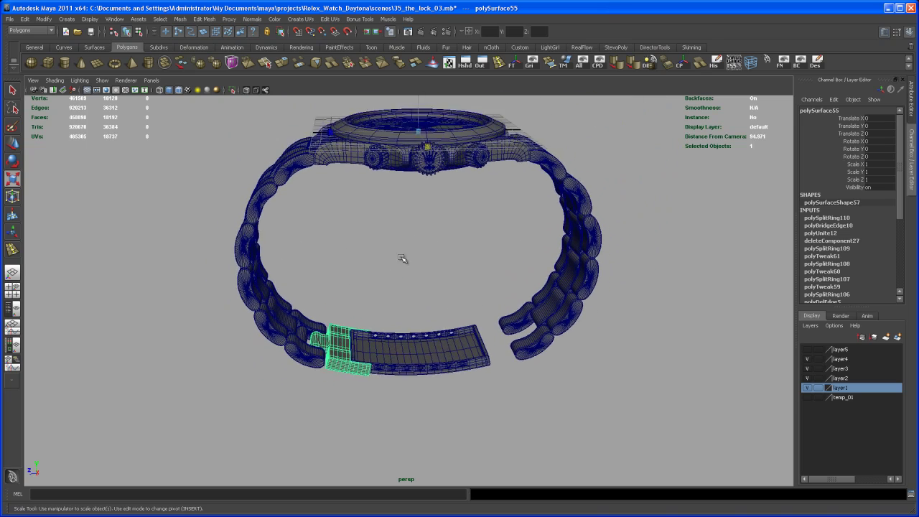
pyautogui.keyDown('alt'); pyautogui.moveTo(404, 258); pyautogui.dragTo(419, 289, button='right'); pyautogui.keyUp('alt')
pyautogui.keyDown('alt'); pyautogui.moveTo(419, 289); pyautogui.dragTo(447, 316, button='middle'); pyautogui.keyUp('alt')
pyautogui.moveTo(447, 316)
pyautogui.keyDown('alt'); pyautogui.mouseDown()
pyautogui.moveTo(420, 323)
pyautogui.moveTo(444, 332)
pyautogui.mouseUp(); pyautogui.keyUp('alt')
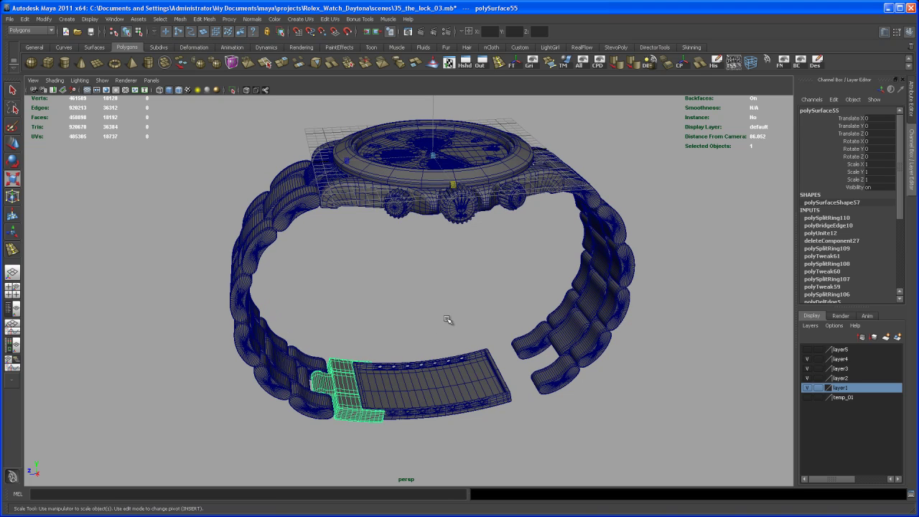
pyautogui.hotkey('ctrl', 'd')
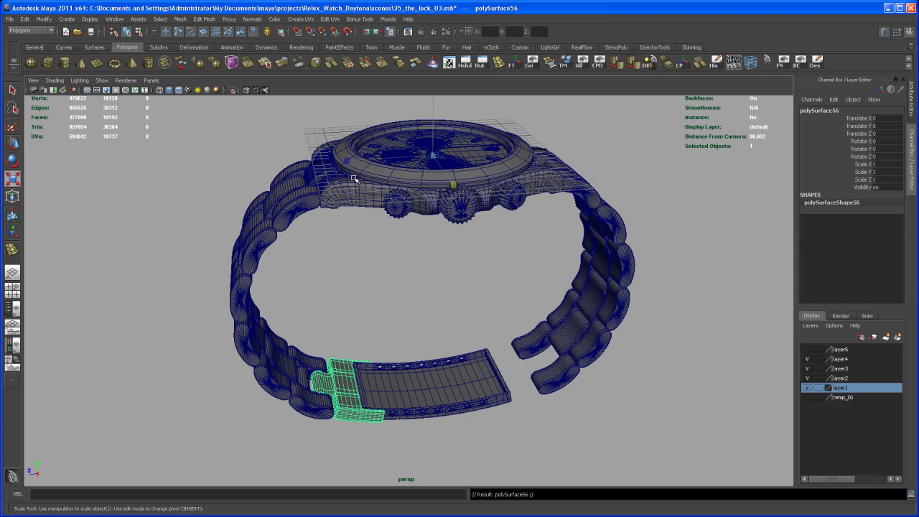
# - Mirror the duplicated connector to the opposite end of the clasp plate by setting its Scale Z to -1
pyautogui.moveTo(347, 161); pyautogui.dragTo(516, 145)
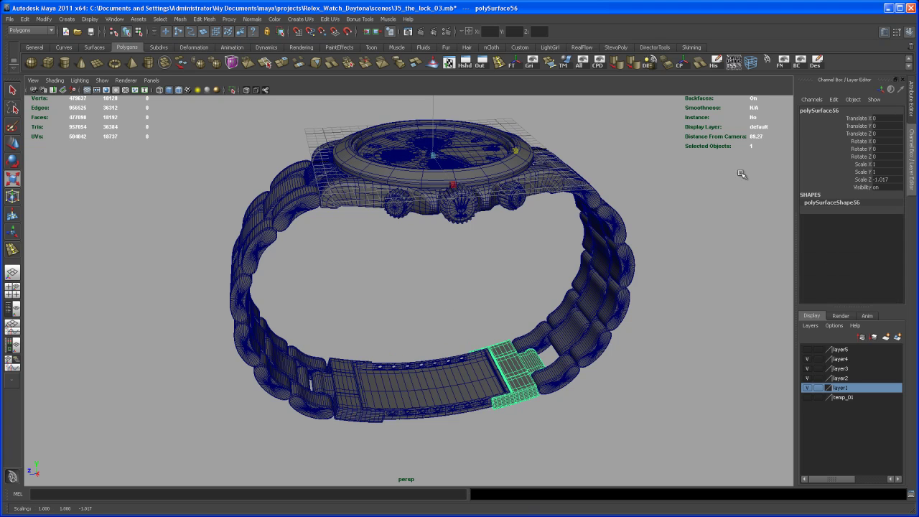
pyautogui.press('Return')
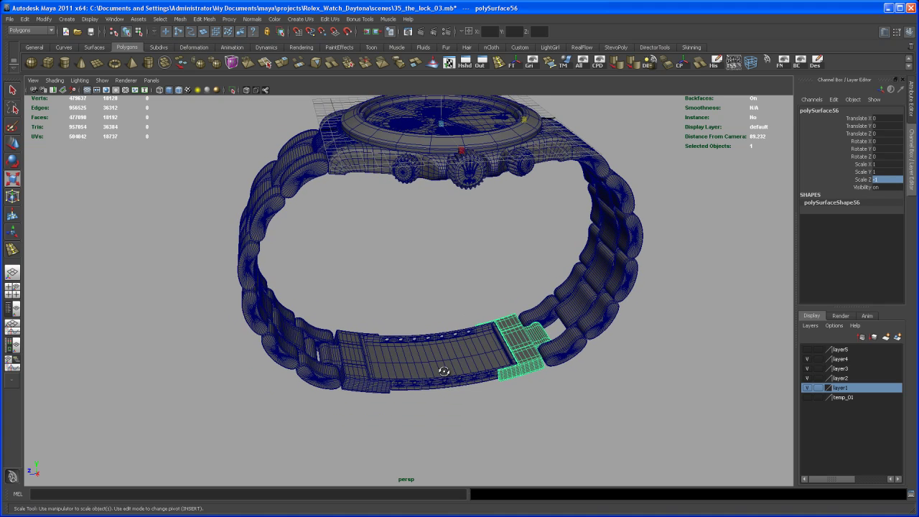
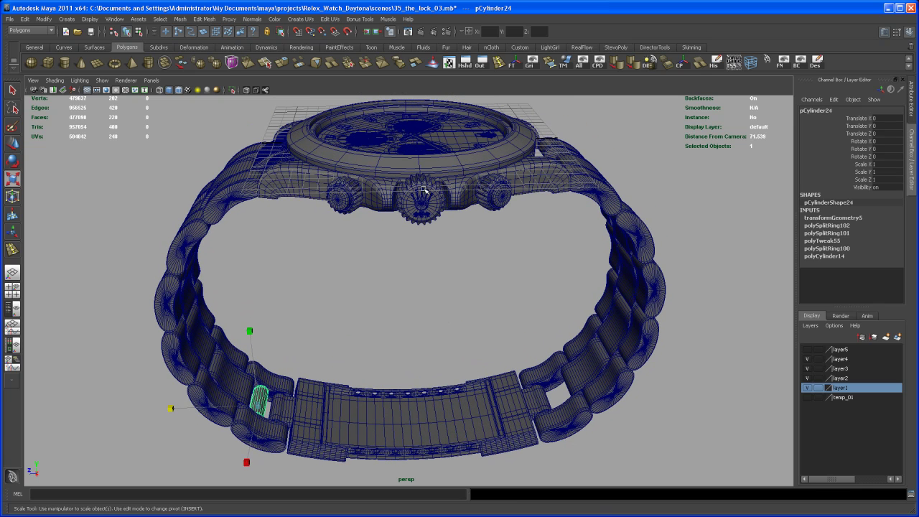
# - Hide layer2, layer3 and layer4, and move the pivot of the small link cylinder beside the clasp to the grid centre
pyautogui.click(807, 366)
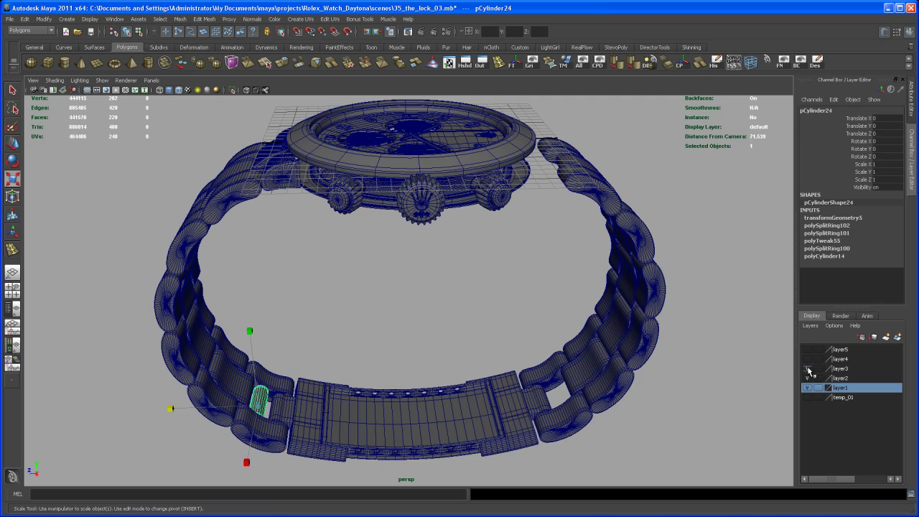
pyautogui.click(808, 368)
pyautogui.click(807, 377)
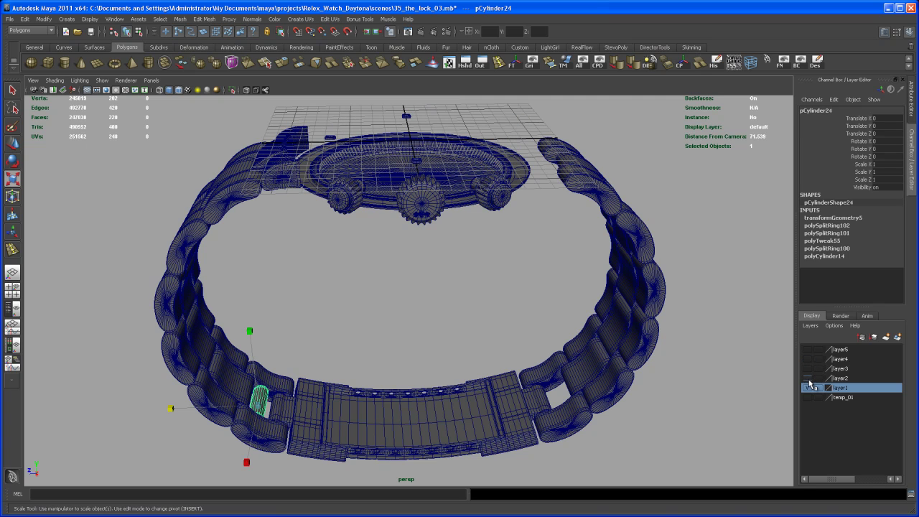
pyautogui.moveTo(491, 272)
pyautogui.keyDown('alt'); pyautogui.mouseDown()
pyautogui.moveTo(478, 267)
pyautogui.moveTo(481, 274)
pyautogui.mouseUp(); pyautogui.keyUp('alt')
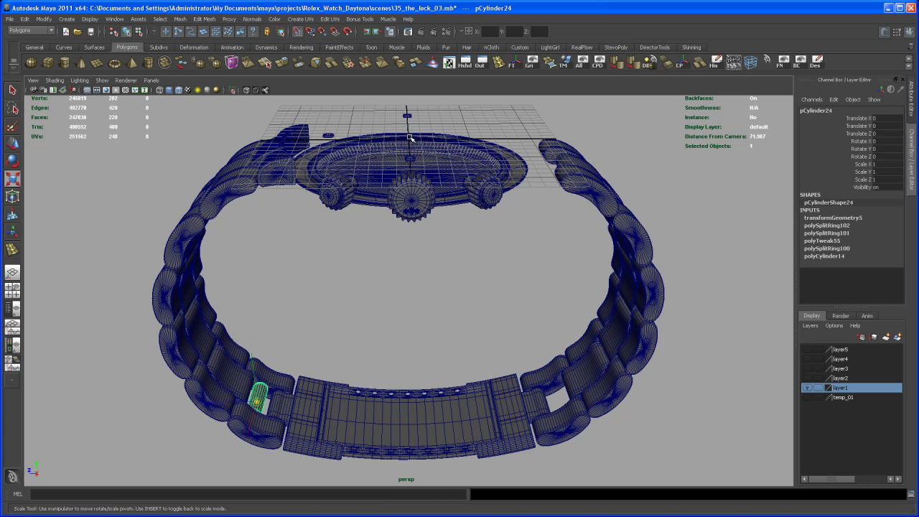
pyautogui.keyDown('alt'); pyautogui.moveTo(412, 141); pyautogui.dragTo(453, 344); pyautogui.keyUp('alt')
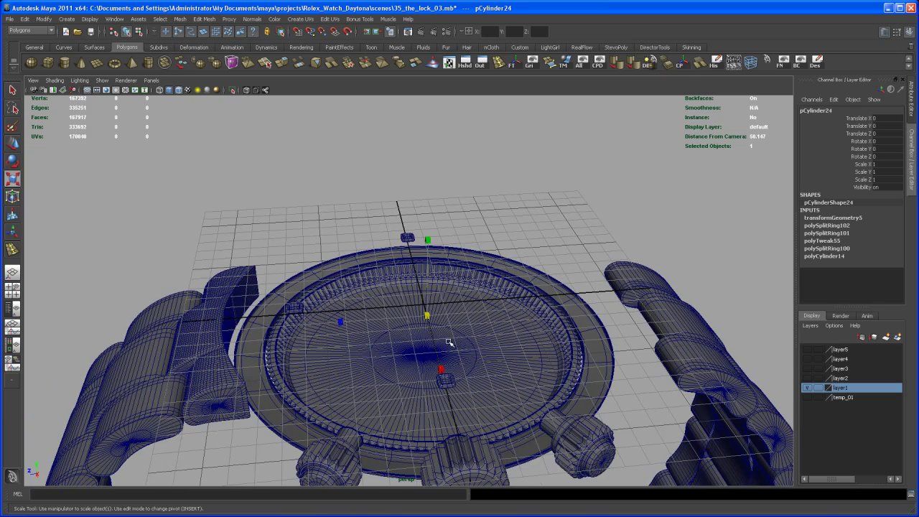
pyautogui.moveTo(423, 306); pyautogui.dragTo(424, 305)
pyautogui.press('Insert')
# - Duplicate the small link cylinder and mirror the copy to the bracelet's other end with Scale Z -1
pyautogui.keyDown('alt'); pyautogui.moveTo(504, 359); pyautogui.dragTo(448, 324, button='right'); pyautogui.keyUp('alt')
pyautogui.keyDown('alt'); pyautogui.moveTo(451, 435); pyautogui.dragTo(429, 312, button='middle'); pyautogui.keyUp('alt')
pyautogui.keyDown('alt'); pyautogui.moveTo(429, 312); pyautogui.dragTo(418, 306, button='right'); pyautogui.keyUp('alt')
pyautogui.keyDown('alt'); pyautogui.moveTo(419, 305); pyautogui.dragTo(433, 332); pyautogui.keyUp('alt')
pyautogui.hotkey('ctrl', 'd')
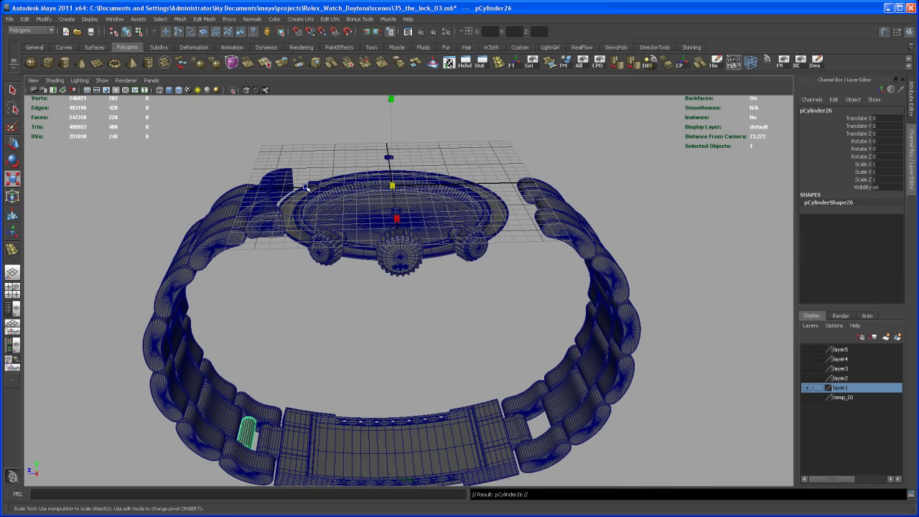
pyautogui.moveTo(306, 187); pyautogui.dragTo(368, 187)
pyautogui.moveTo(435, 186); pyautogui.dragTo(469, 185)
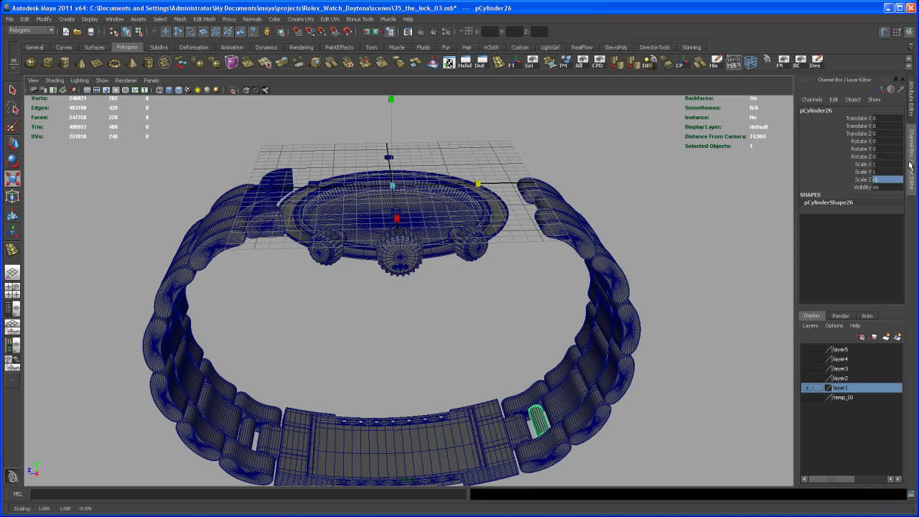
# - Show layer2, layer3 and layer4 again, keeping the reference image on layer5 hidden
pyautogui.keyDown('alt'); pyautogui.moveTo(459, 413); pyautogui.dragTo(503, 353); pyautogui.keyUp('alt')
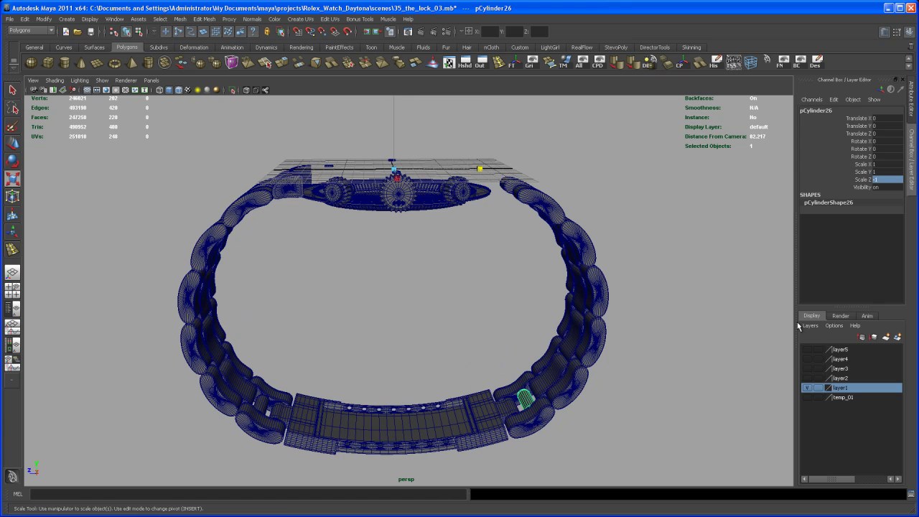
pyautogui.click(806, 359)
pyautogui.click(806, 368)
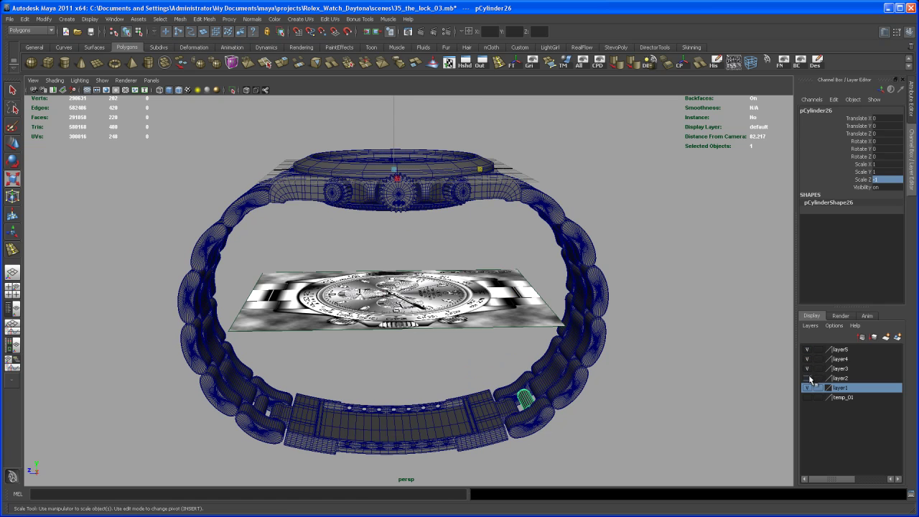
pyautogui.click(810, 351)
pyautogui.keyDown('alt'); pyautogui.moveTo(632, 359); pyautogui.dragTo(581, 351, button='right'); pyautogui.keyUp('alt')
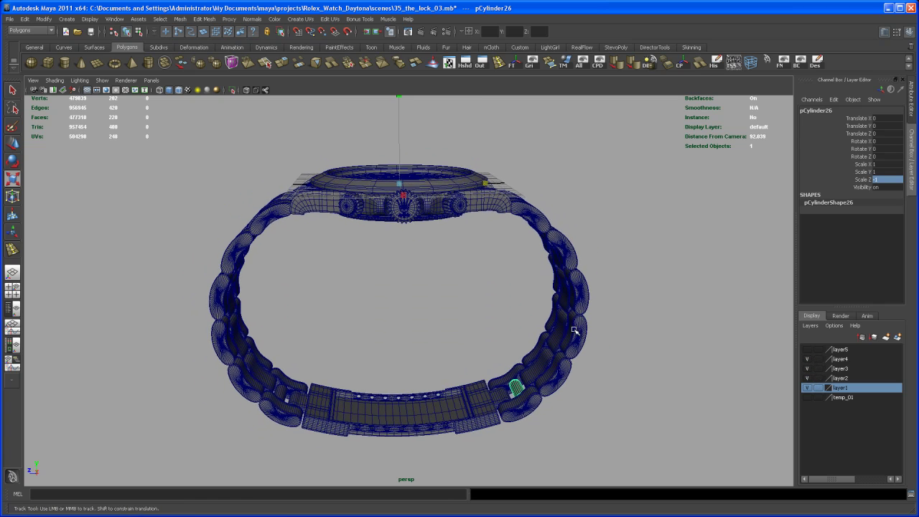
# - Deselect everything and examine both connectors and link cylinders of the clasp from several angles
pyautogui.keyDown('alt'); pyautogui.moveTo(610, 341); pyautogui.dragTo(634, 369); pyautogui.keyUp('alt')
pyautogui.click(634, 369)
pyautogui.keyDown('alt'); pyautogui.moveTo(553, 372); pyautogui.dragTo(590, 354, button='middle'); pyautogui.keyUp('alt')
pyautogui.keyDown('alt'); pyautogui.moveTo(590, 354); pyautogui.dragTo(509, 407); pyautogui.keyUp('alt')
pyautogui.keyDown('alt'); pyautogui.moveTo(511, 407); pyautogui.dragTo(549, 460, button='right'); pyautogui.keyUp('alt')
pyautogui.keyDown('alt'); pyautogui.moveTo(550, 459); pyautogui.dragTo(496, 371, button='middle'); pyautogui.keyUp('alt')
pyautogui.keyDown('alt'); pyautogui.moveTo(496, 371); pyautogui.dragTo(521, 337); pyautogui.keyUp('alt')
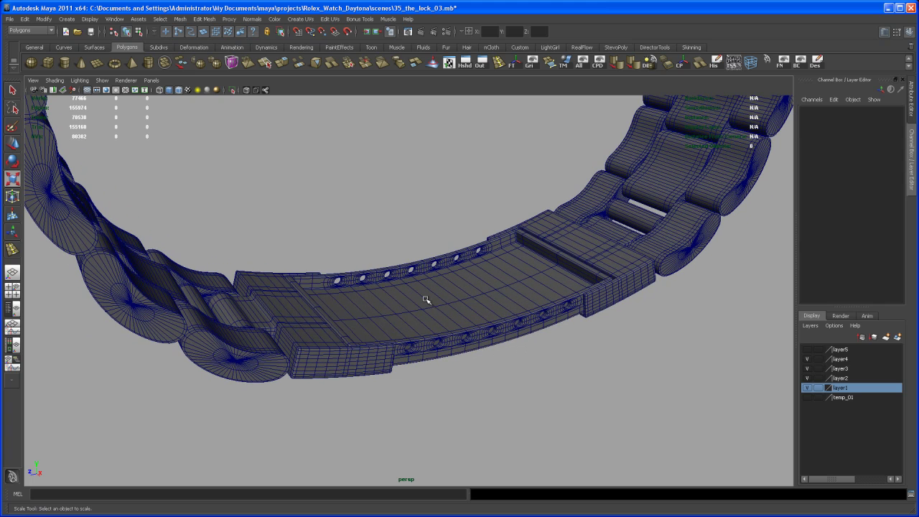
pyautogui.keyDown('alt'); pyautogui.moveTo(493, 366); pyautogui.dragTo(432, 375); pyautogui.keyUp('alt')
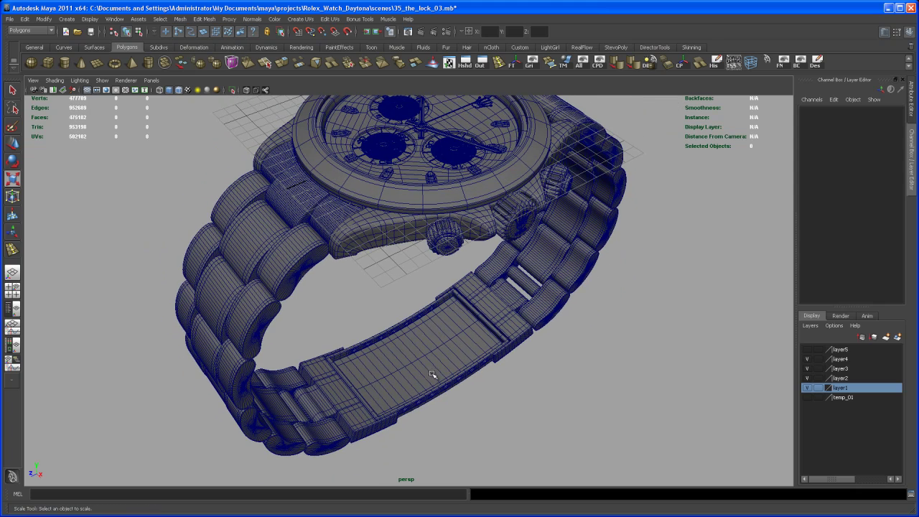